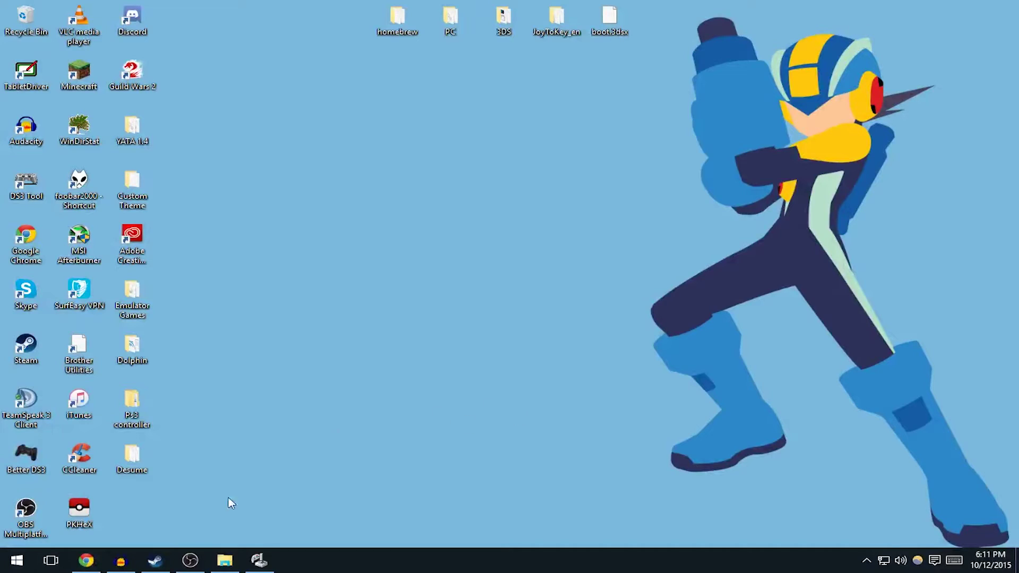
Download 3DSController0.6.zip from the 3DSController GitHub releases page, then minimize Chrome
click(86, 560)
key(ctrl+1)
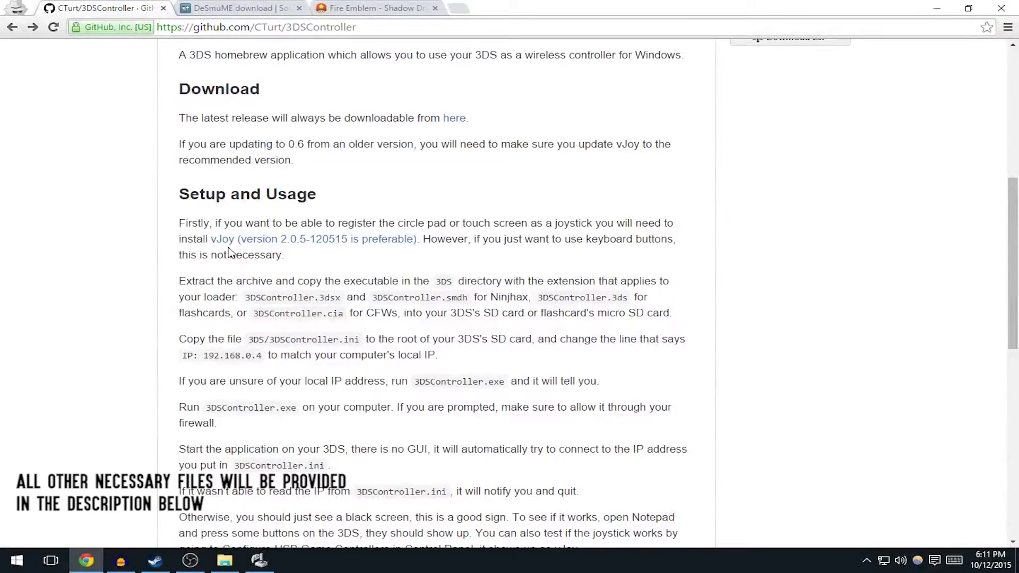
scroll(234, 254, up, 2)
click(455, 246)
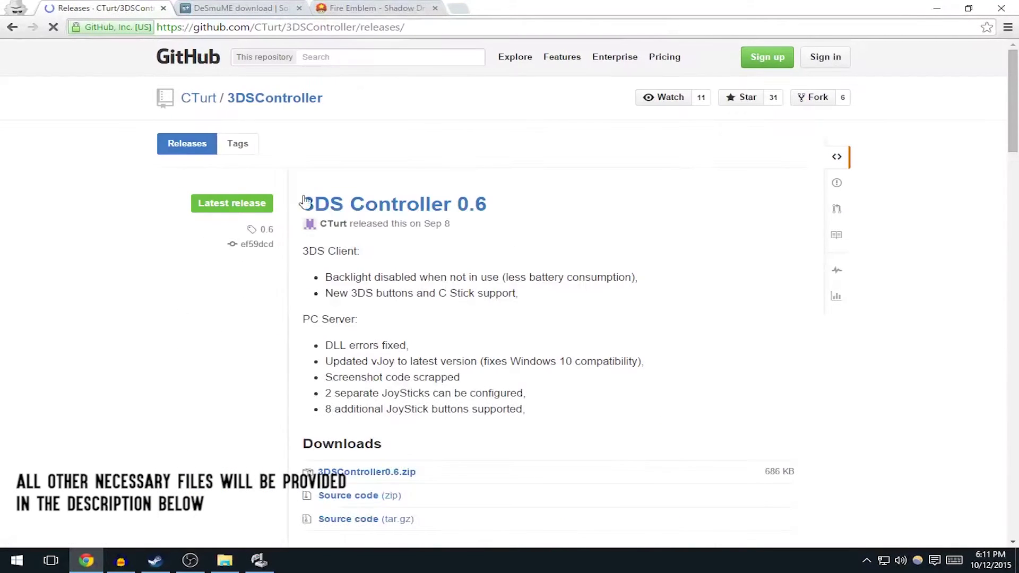
scroll(305, 205, down, 3)
click(389, 346)
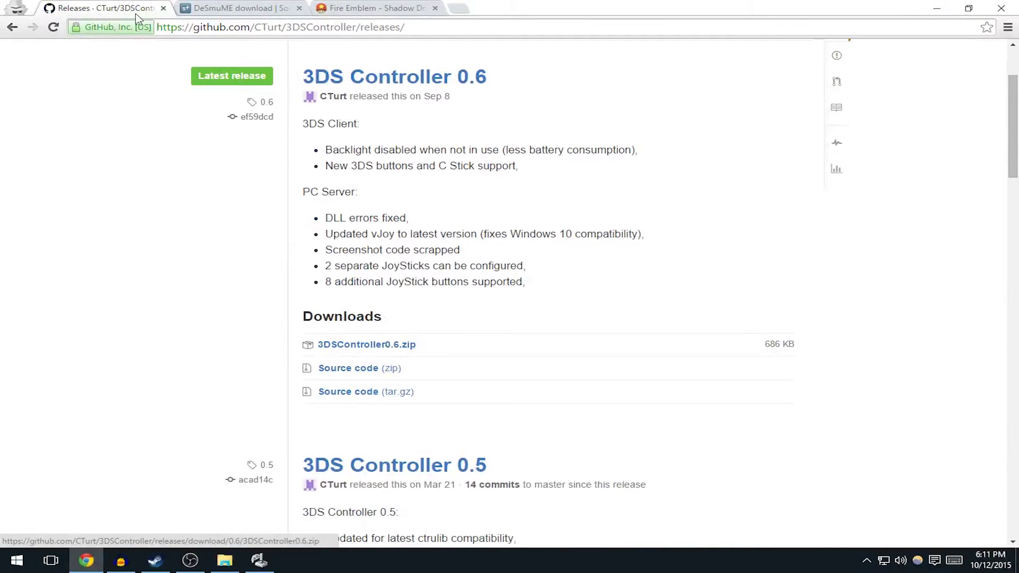
key(alt+Left)
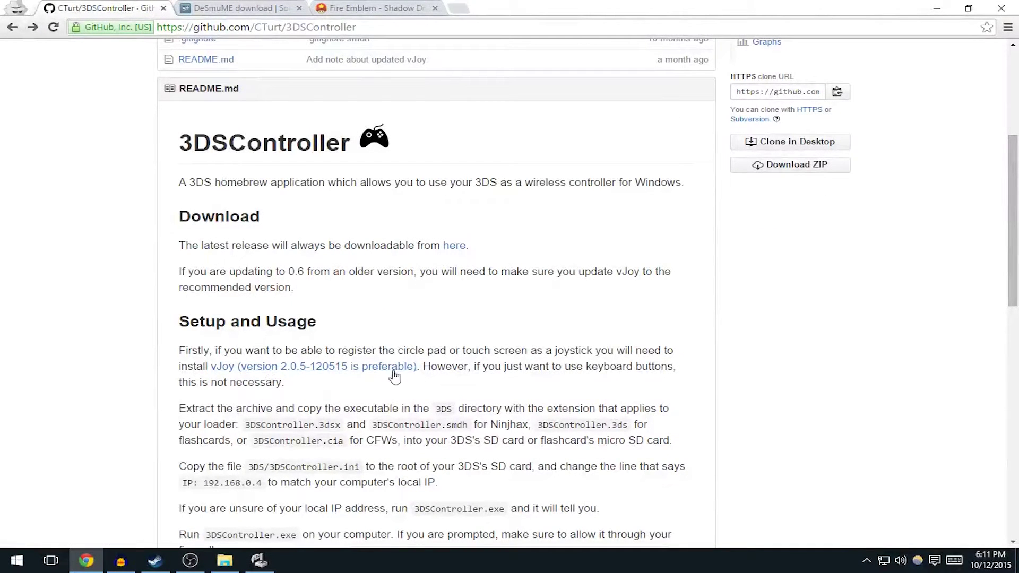
click(936, 8)
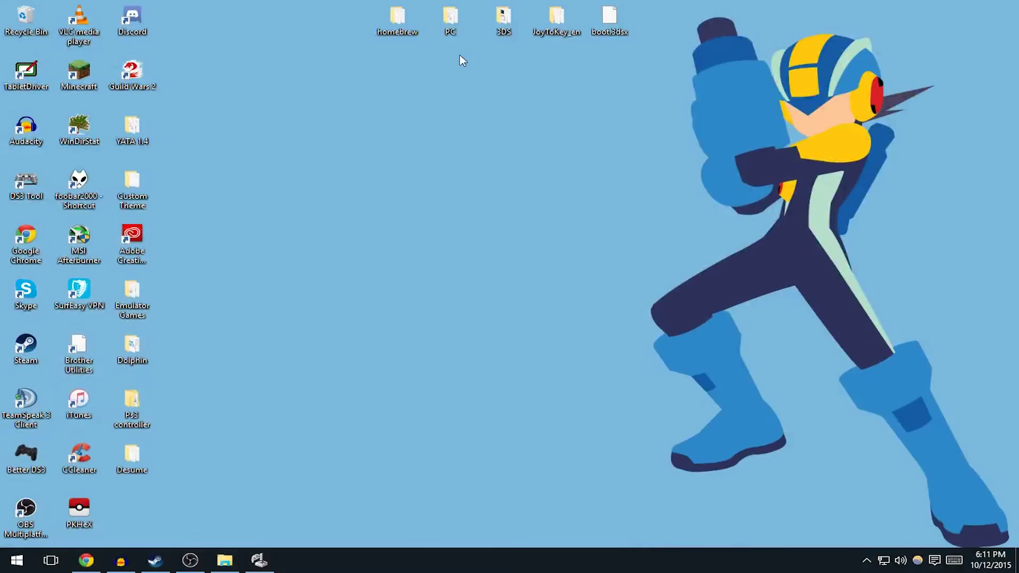
Open the PC folder's 3DSController configuration file in Notepad
drag(459, 53, 505, 7)
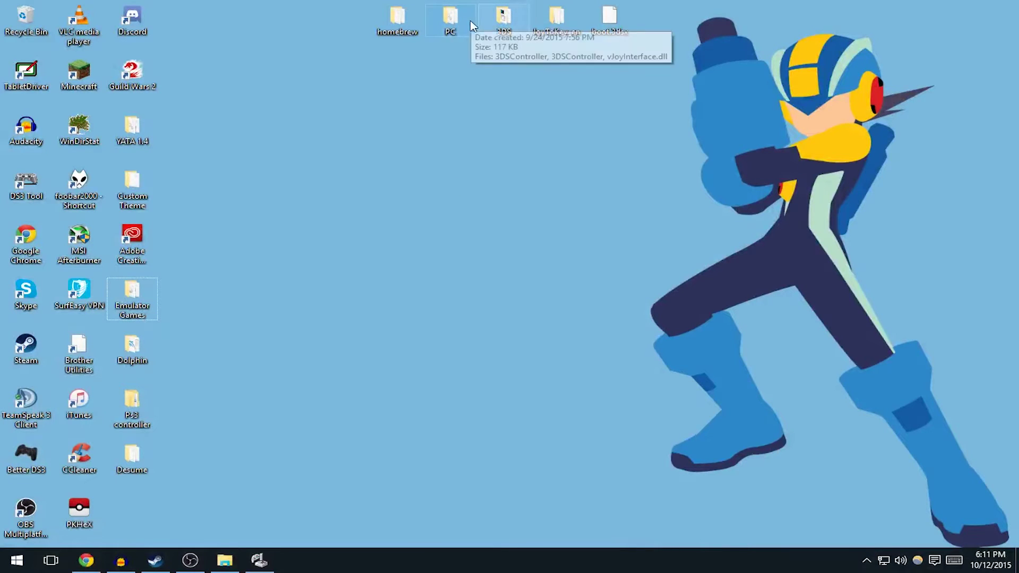
double_click(450, 21)
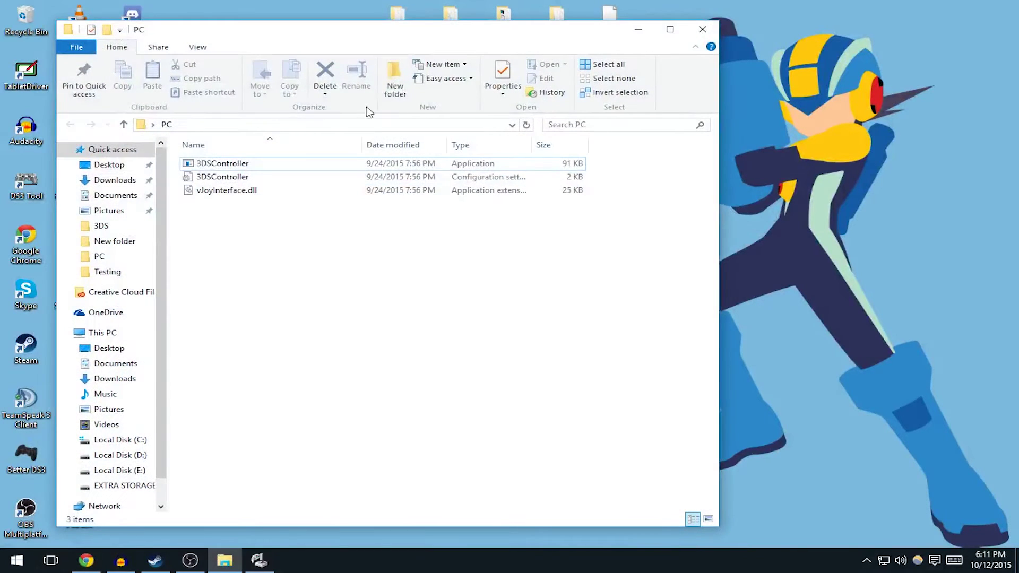
double_click(218, 177)
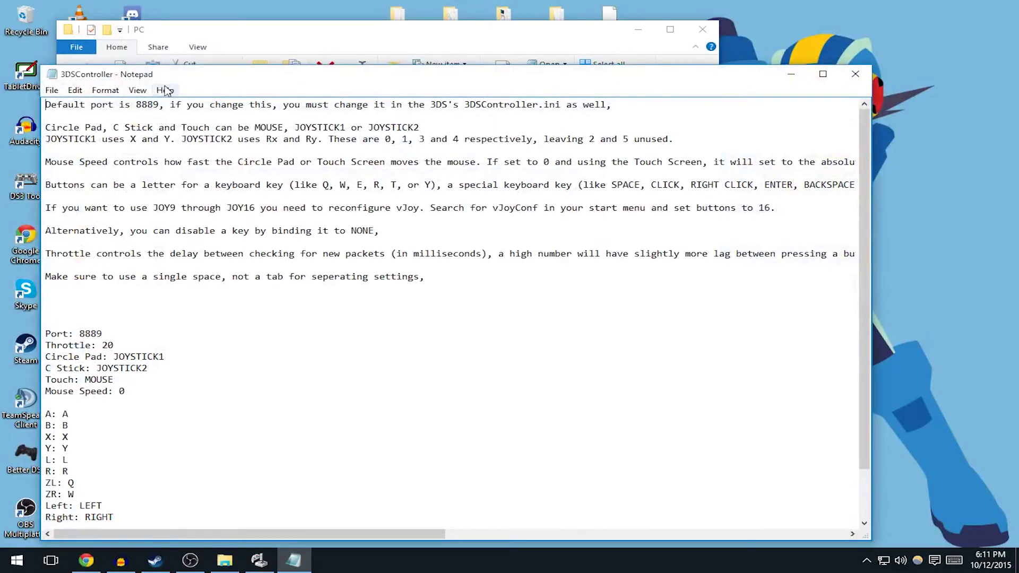
Read the port 8889, JOYSTICK2 and Touch: MOUSE settings, then close Notepad
drag(158, 82, 269, 36)
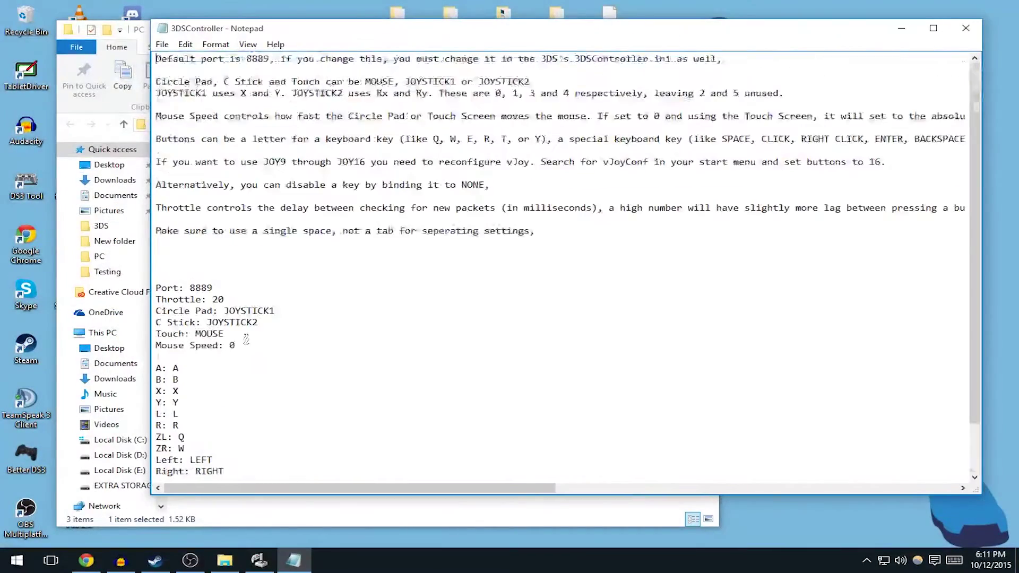
scroll(255, 334, down, 2)
scroll(223, 321, up, 2)
drag(208, 322, 248, 332)
click(229, 333)
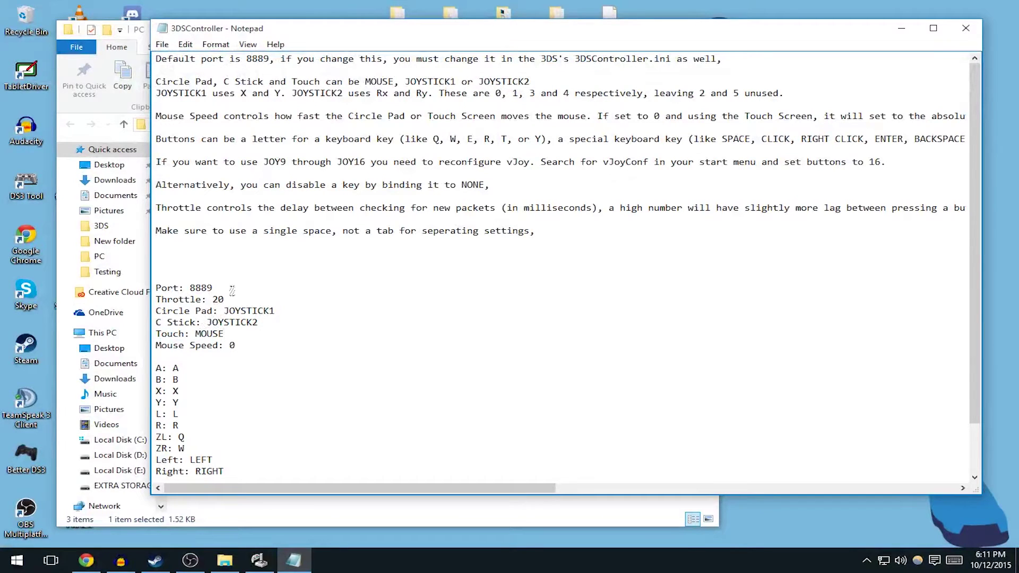
scroll(409, 276, up, 2)
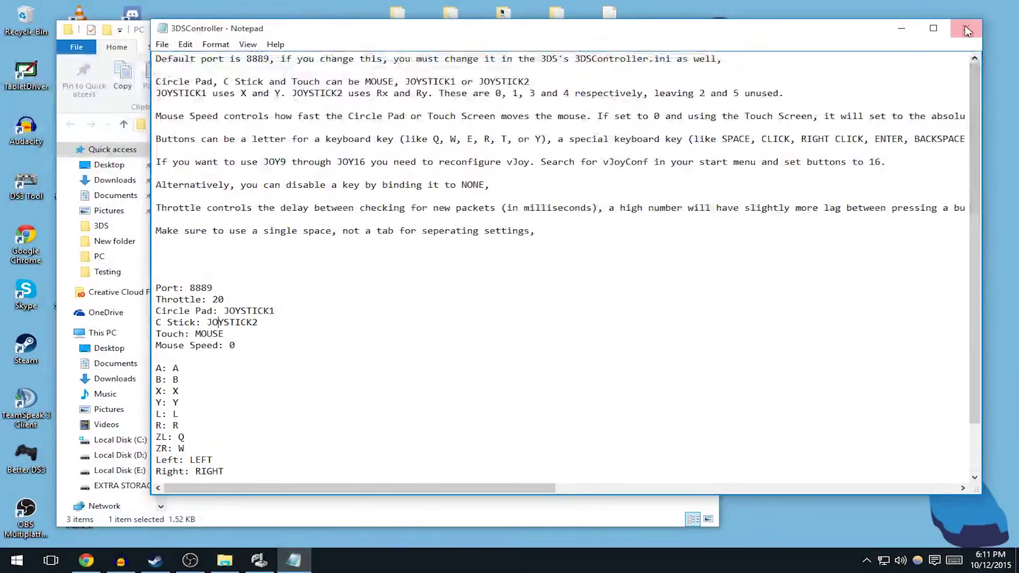
click(966, 31)
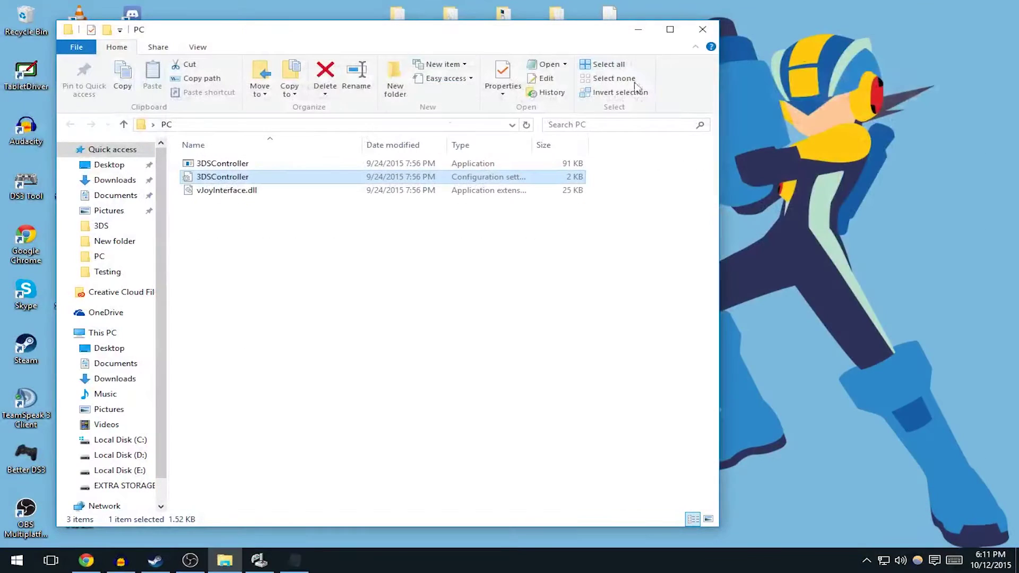
Open the 3DS folder's configuration file and check the IP 192.168.0.109 on port 8889
double_click(491, 15)
double_click(297, 202)
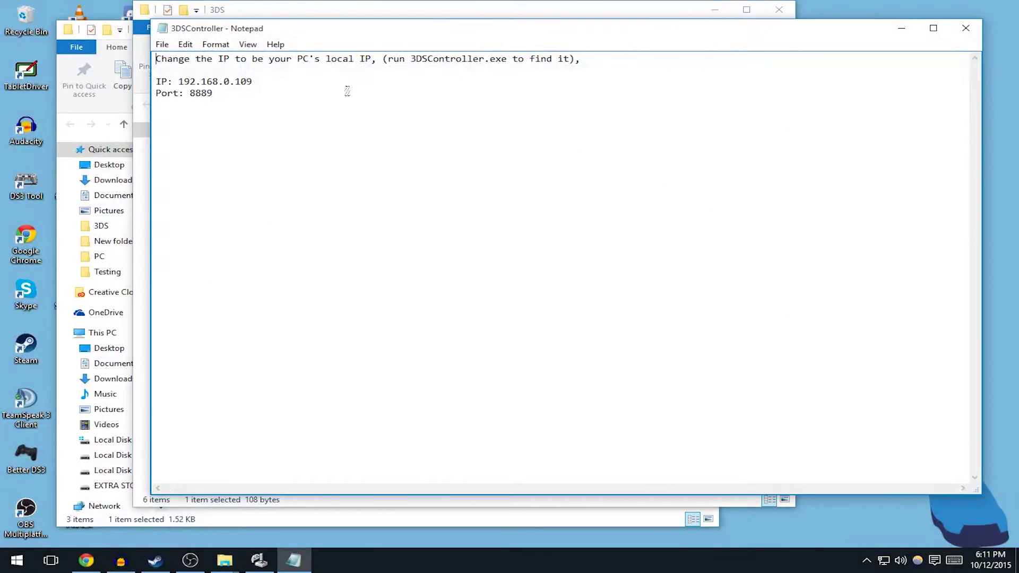
drag(249, 28, 502, 94)
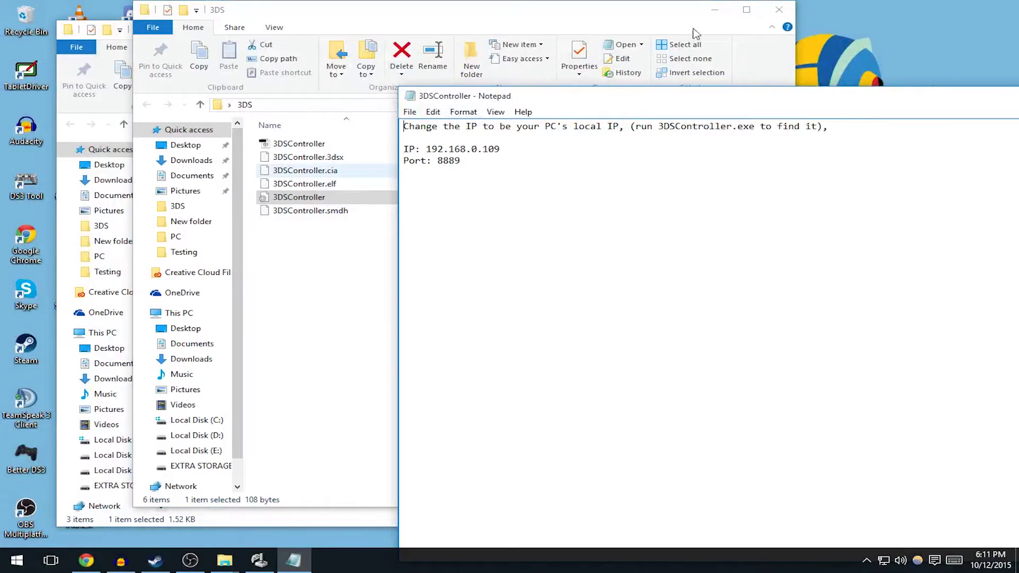
drag(426, 149, 516, 150)
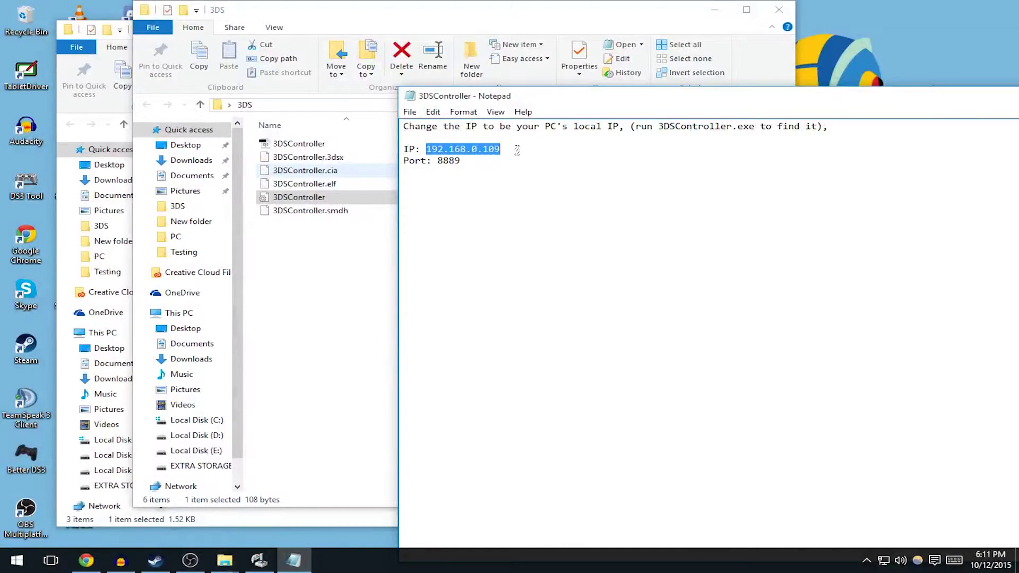
click(517, 151)
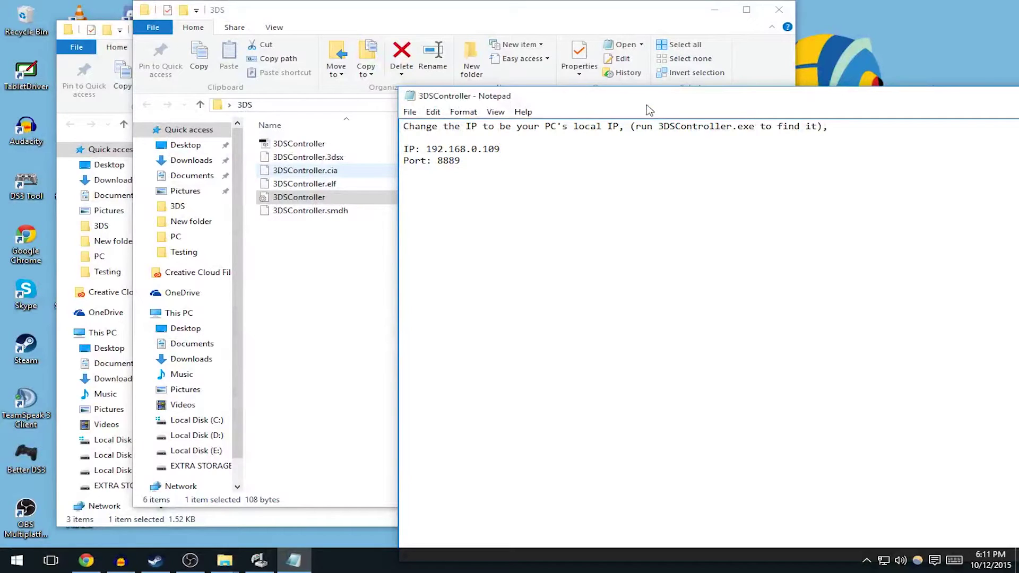
drag(646, 98, 292, 90)
Close the 3DS file and folder, then run 3DSController.exe past the security warning
click(855, 96)
click(779, 10)
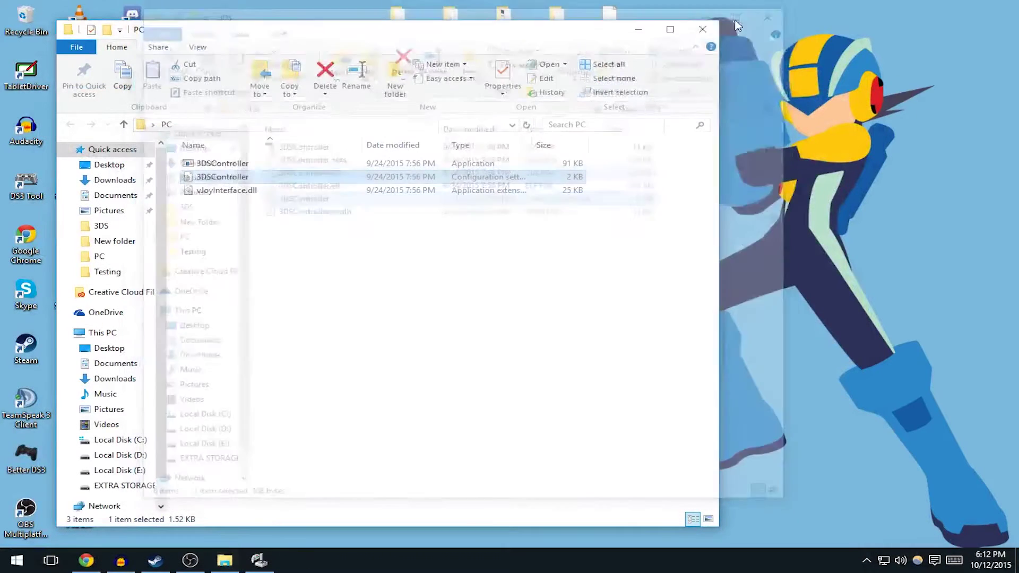
click(264, 176)
click(264, 163)
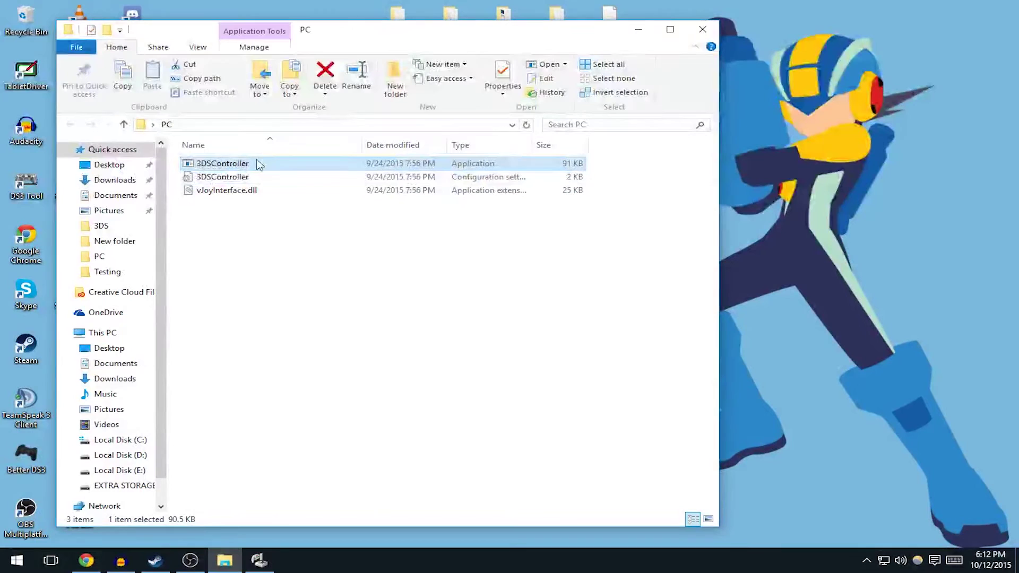
double_click(287, 168)
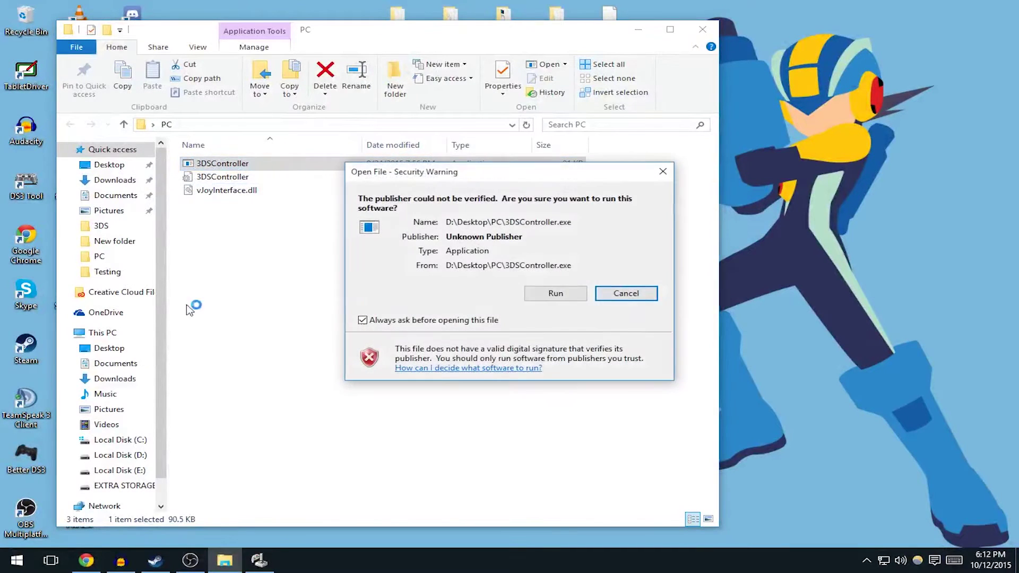
click(540, 292)
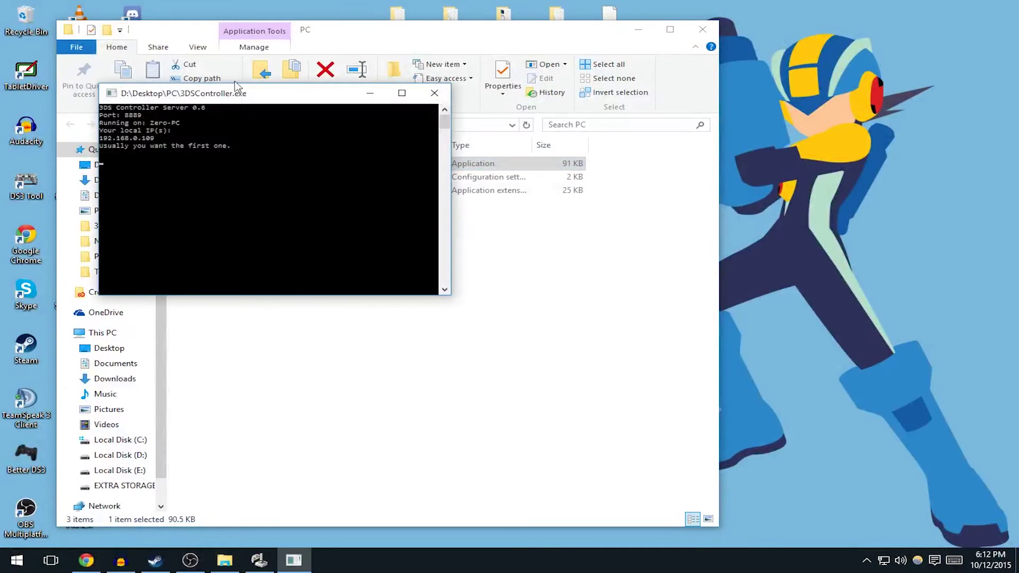
Confirm the server reports IP 192.168.0.109, then close the console and the PC folder
drag(224, 96, 648, 158)
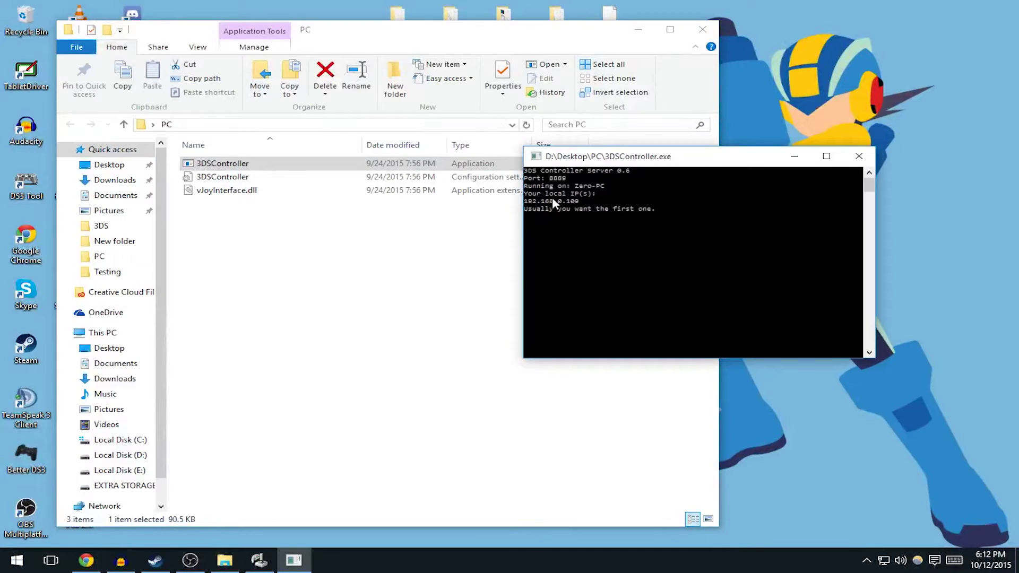
click(858, 156)
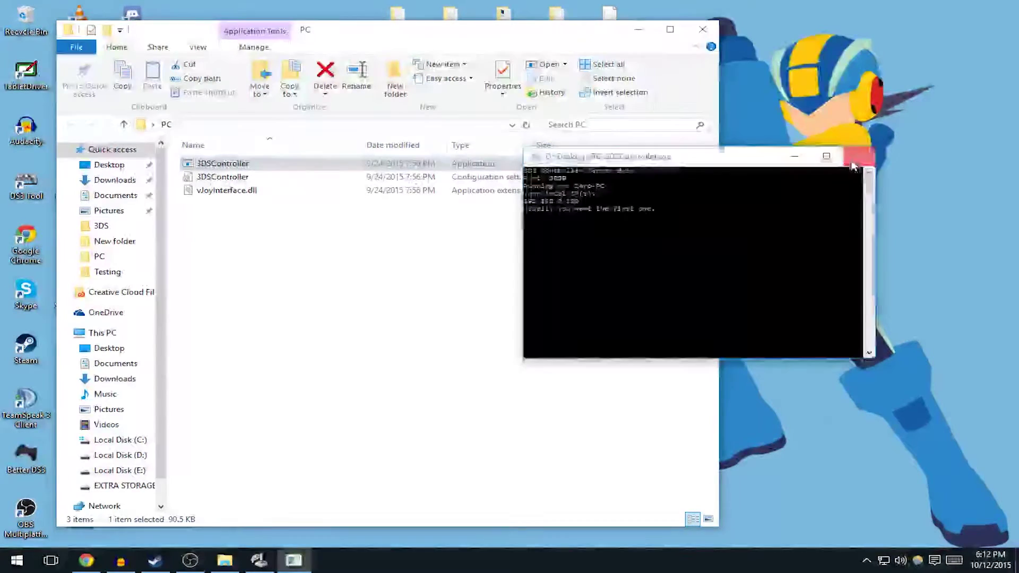
click(701, 33)
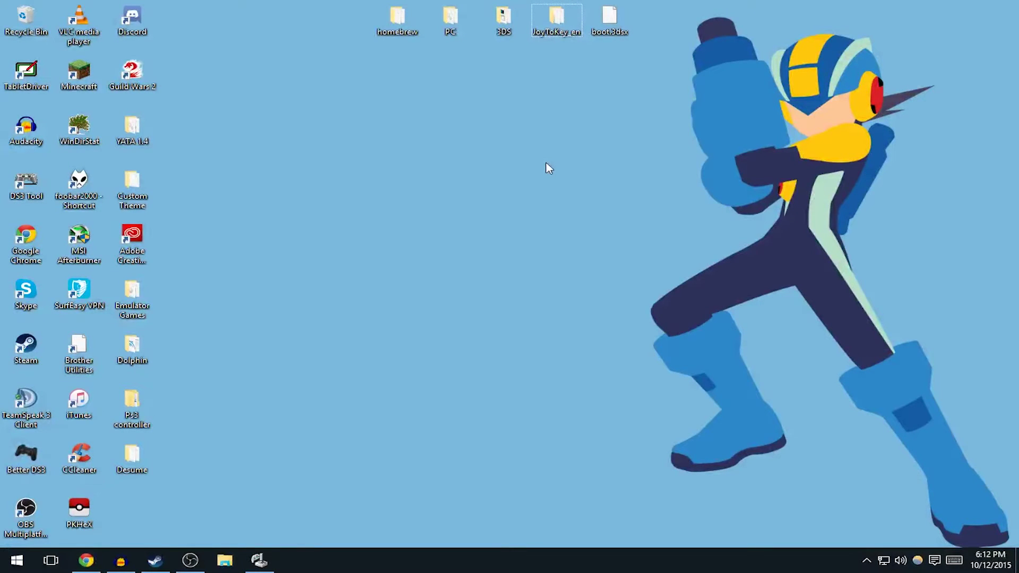
Launch JoyToKey.exe from the JoyToKey_en folder on Profile 1, then minimize it
double_click(564, 26)
drag(568, 16, 621, 34)
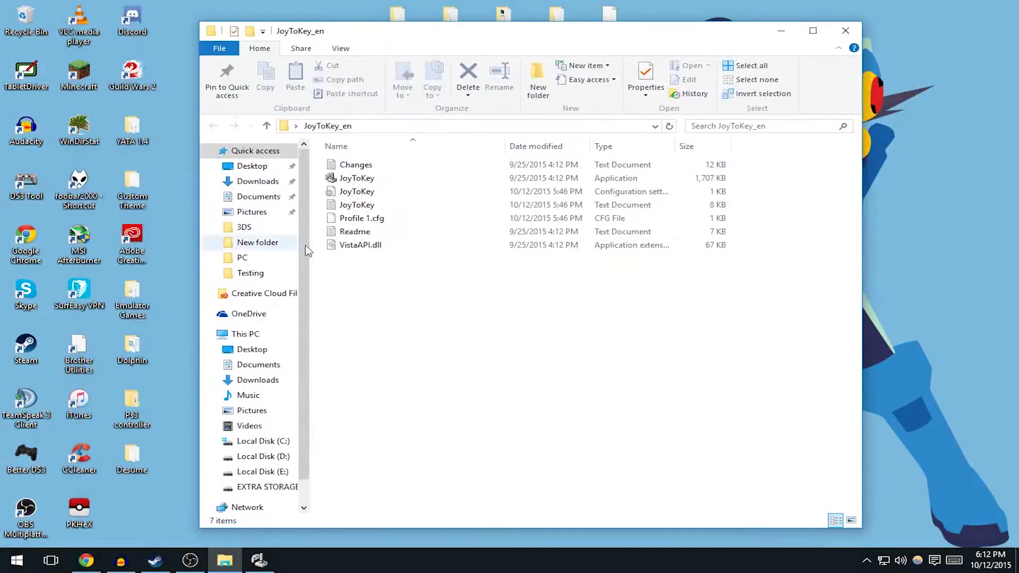
click(419, 179)
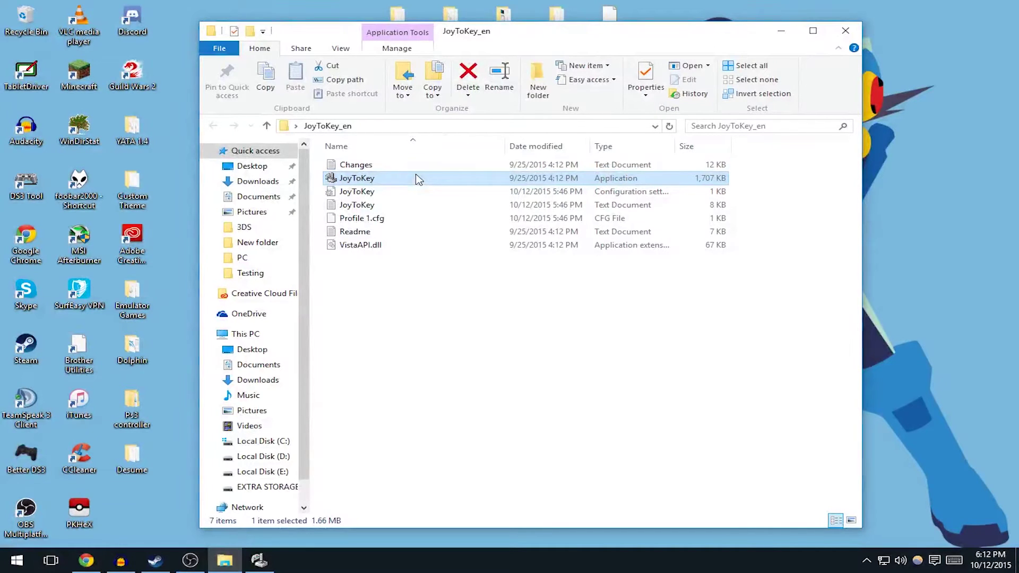
double_click(418, 179)
click(627, 295)
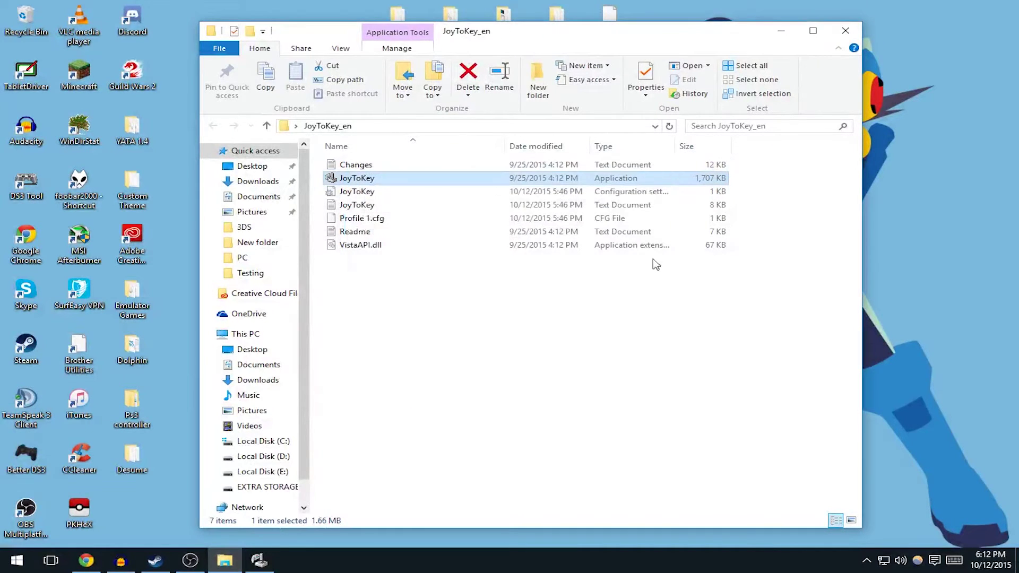
click(845, 30)
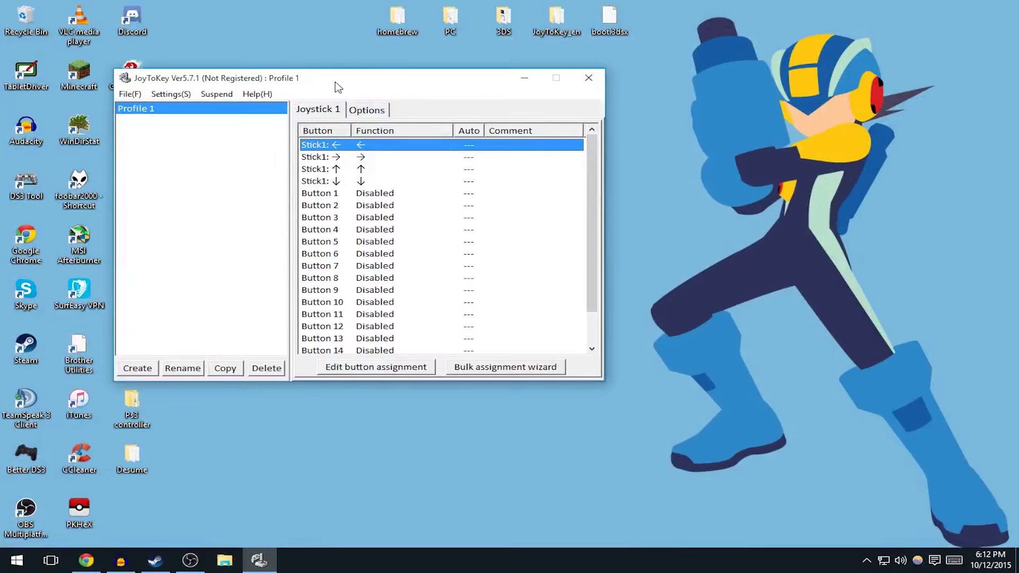
drag(338, 87, 474, 123)
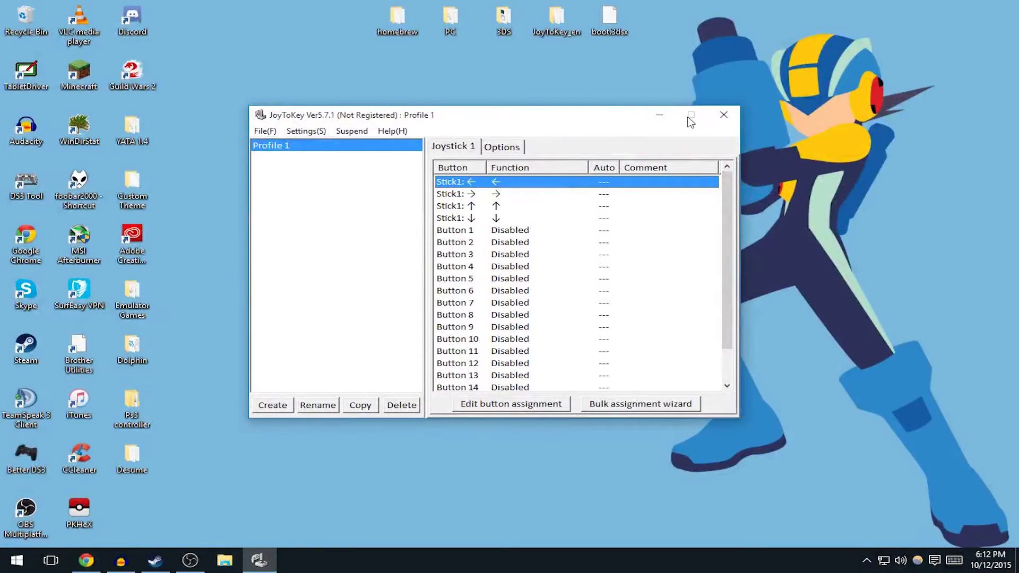
click(659, 115)
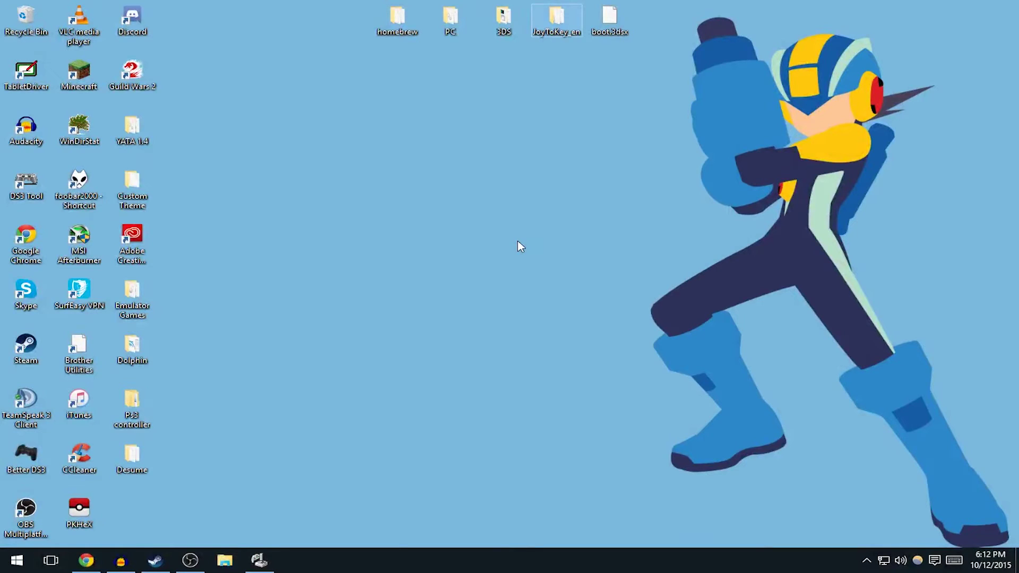
key(super)
text(vjoy)
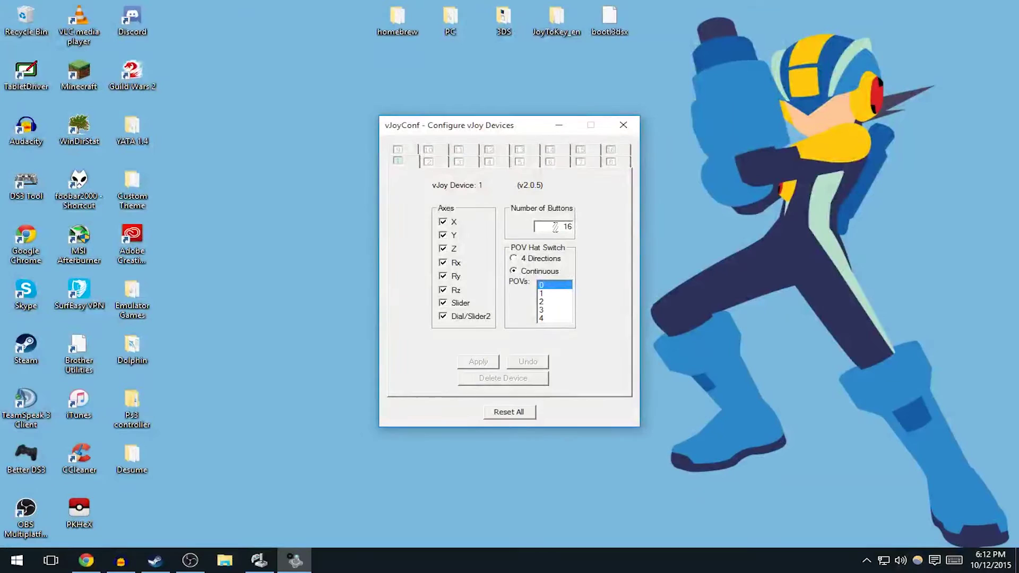
click(622, 128)
key(super)
key(super)
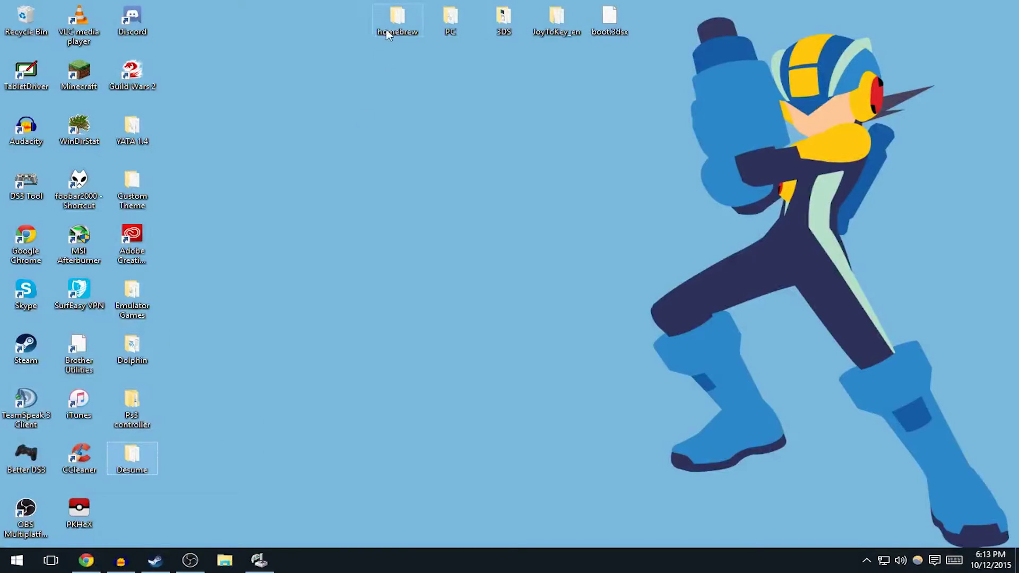
double_click(400, 18)
drag(385, 17, 551, 84)
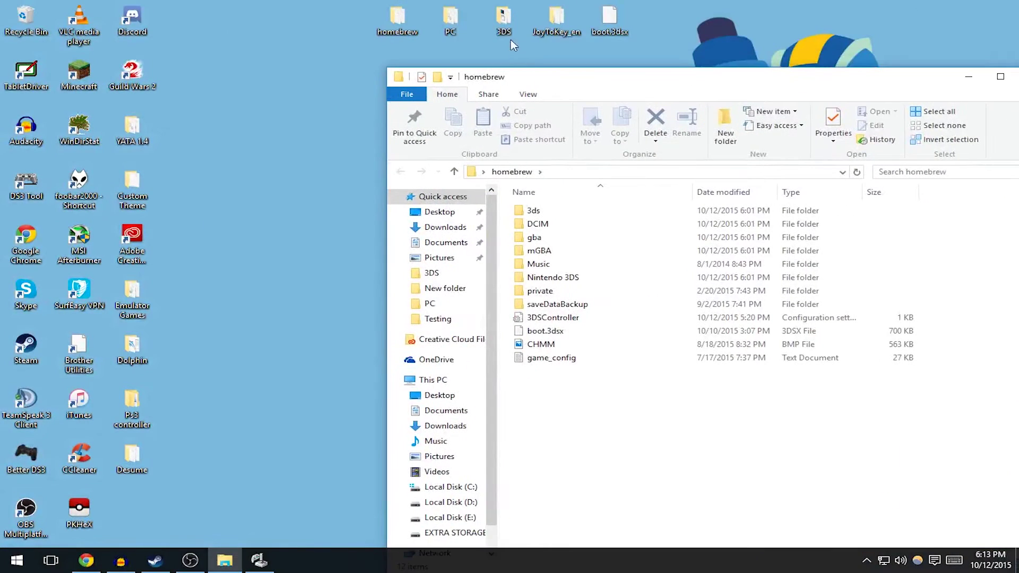
double_click(518, 26)
drag(478, 15, 372, 87)
click(168, 274)
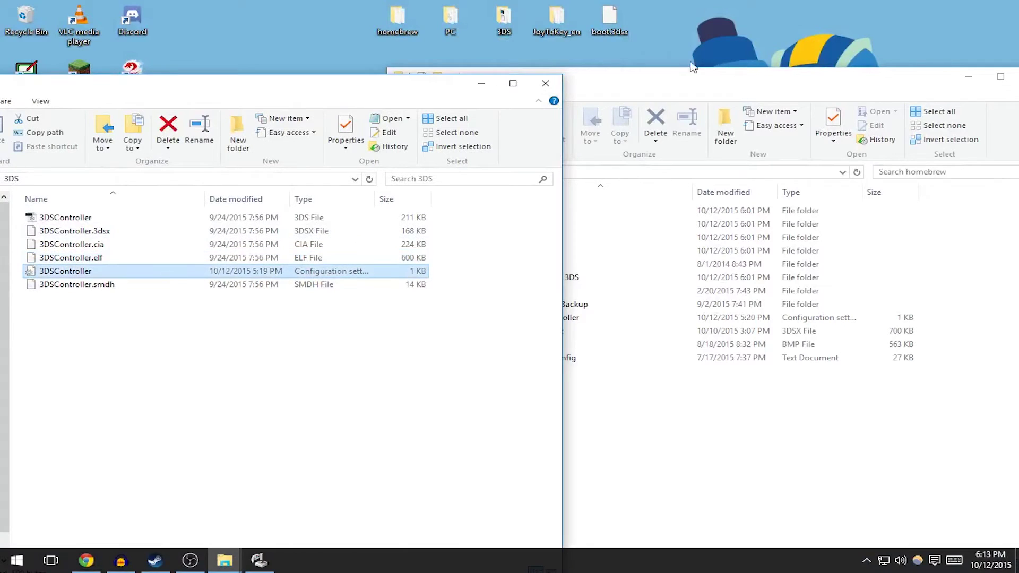
drag(673, 75, 728, 51)
drag(72, 277, 175, 272)
click(633, 185)
double_click(631, 186)
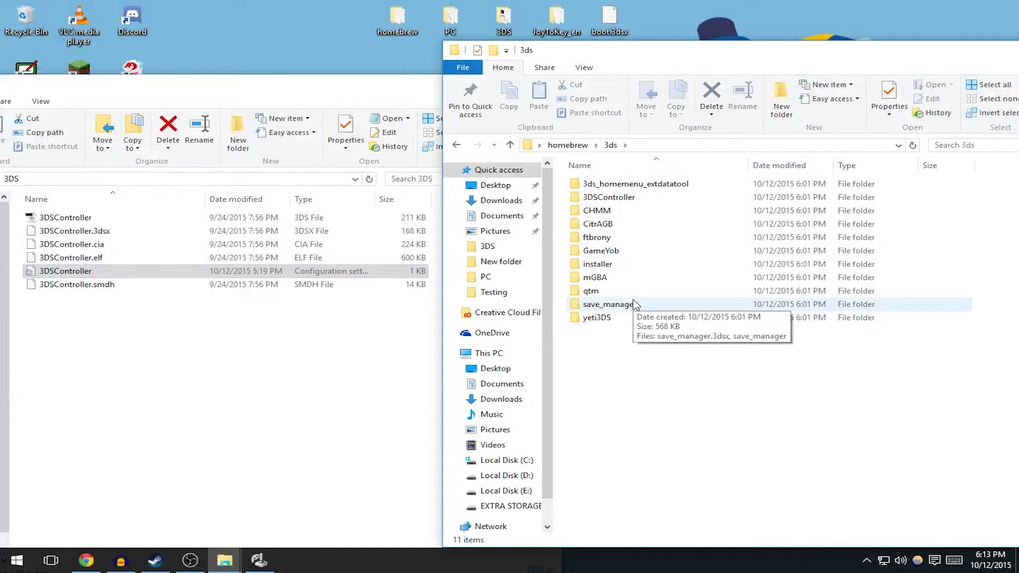
click(648, 198)
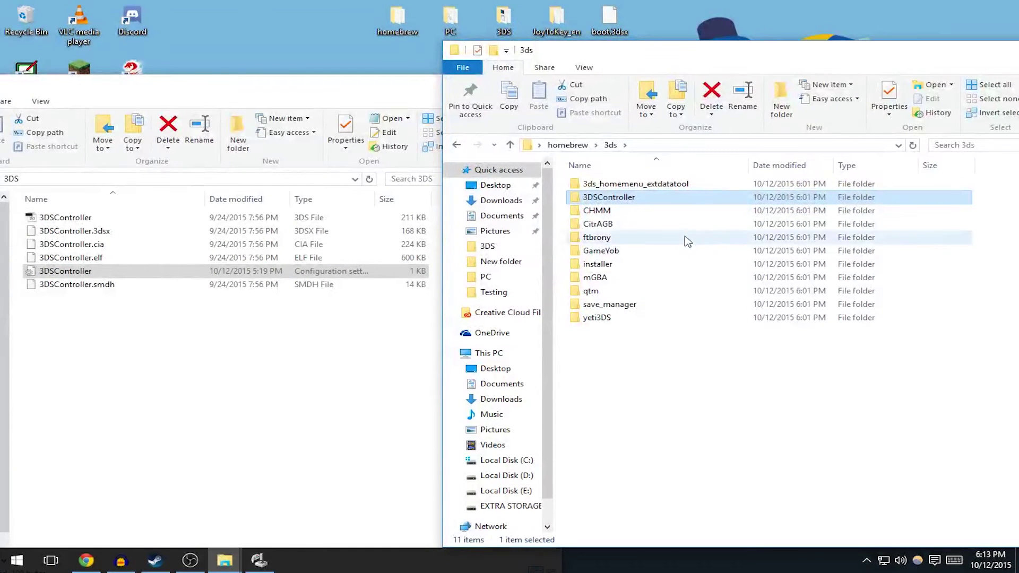
double_click(669, 199)
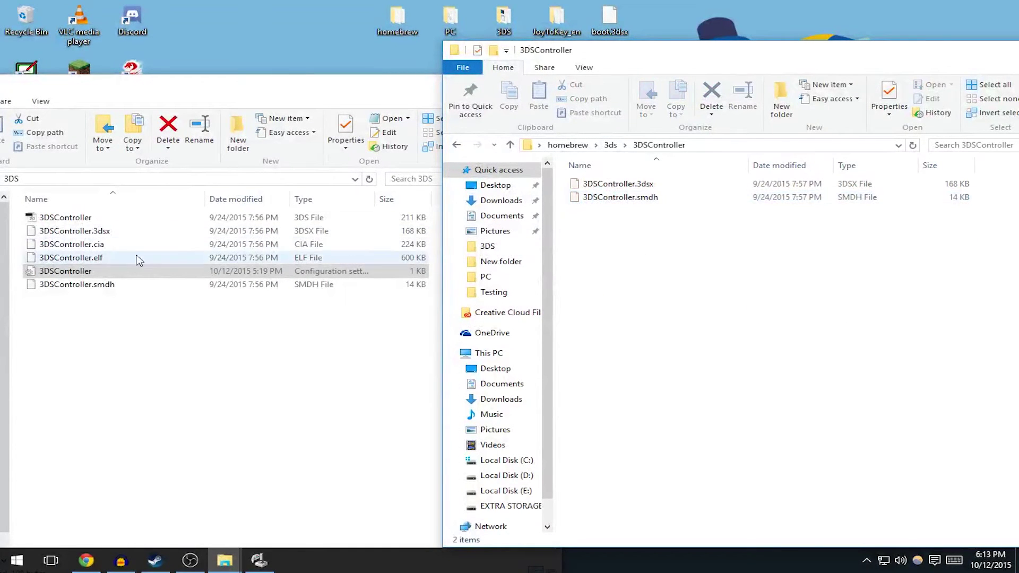
click(125, 231)
click(163, 292)
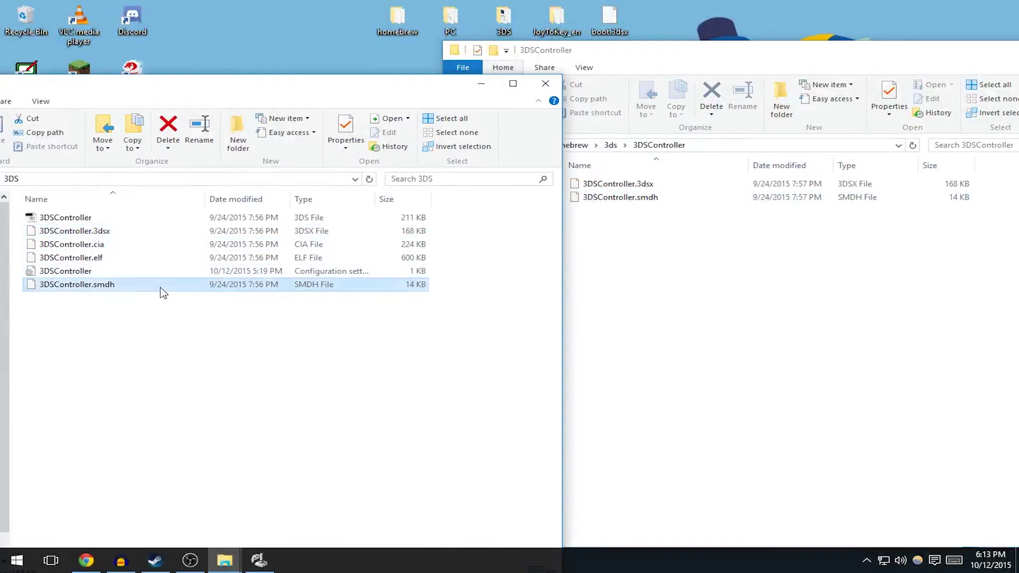
ctrl+click(159, 232)
click(735, 244)
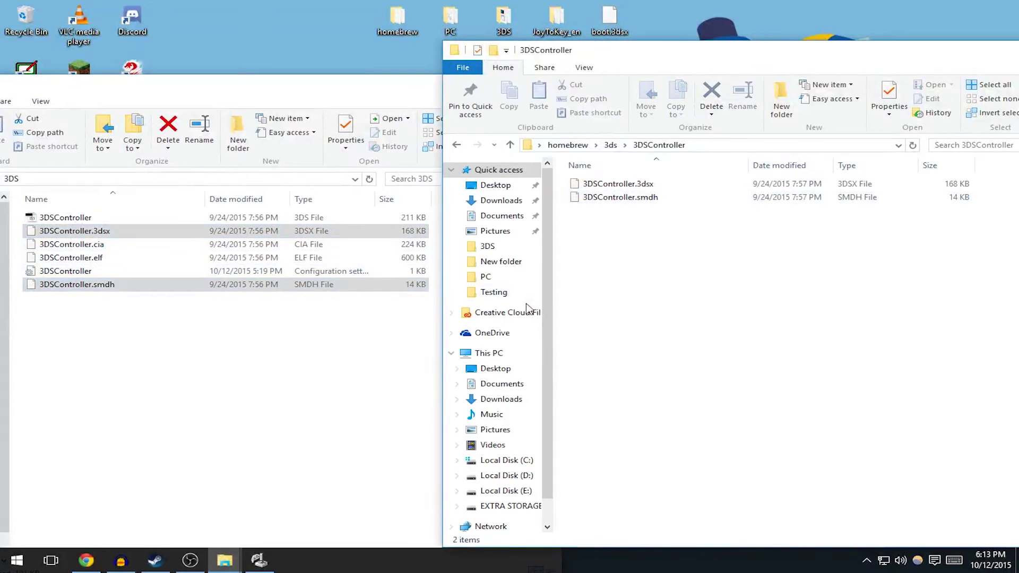
drag(734, 68, 516, 80)
click(879, 59)
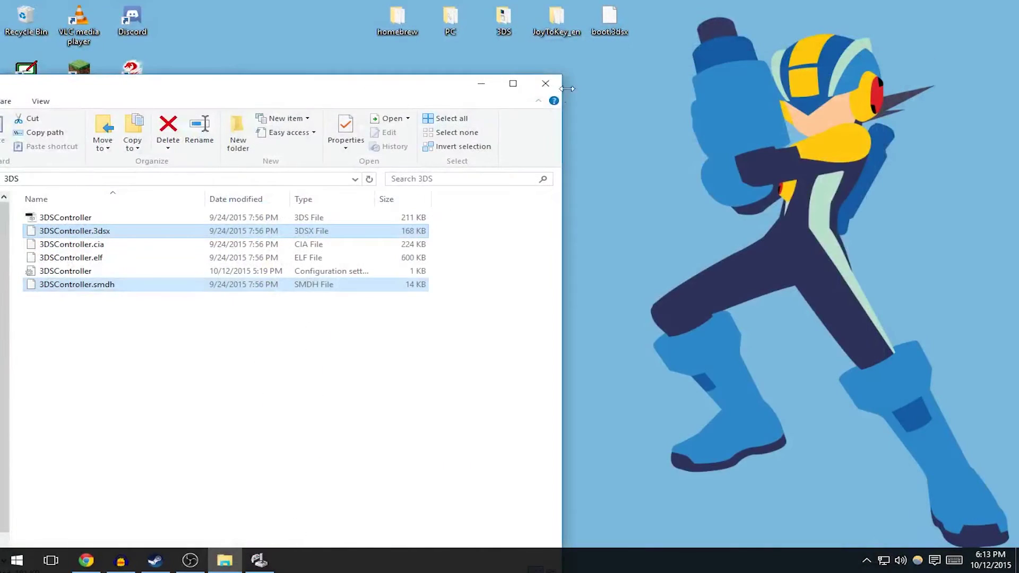
click(544, 86)
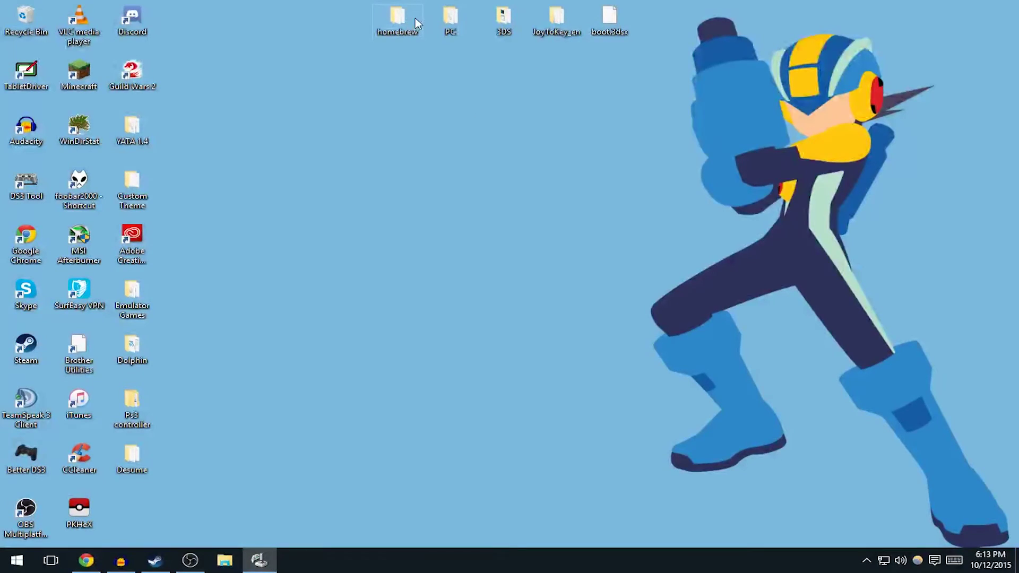
Run 3DSController.exe from the PC folder until it shows '3DS Connected!', then restore JoyToKey
double_click(449, 19)
double_click(416, 144)
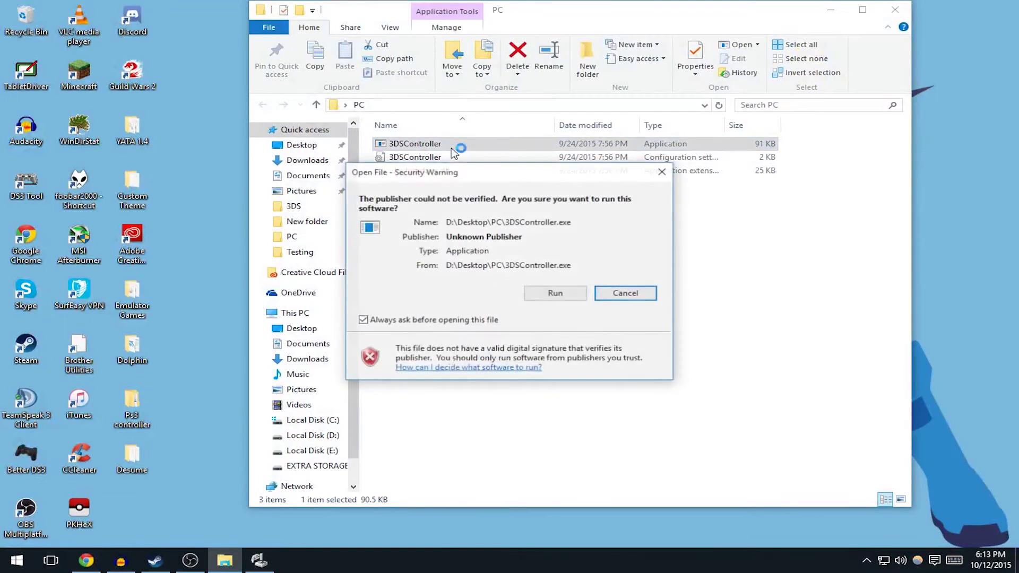
click(617, 293)
drag(120, 27, 520, 135)
click(894, 9)
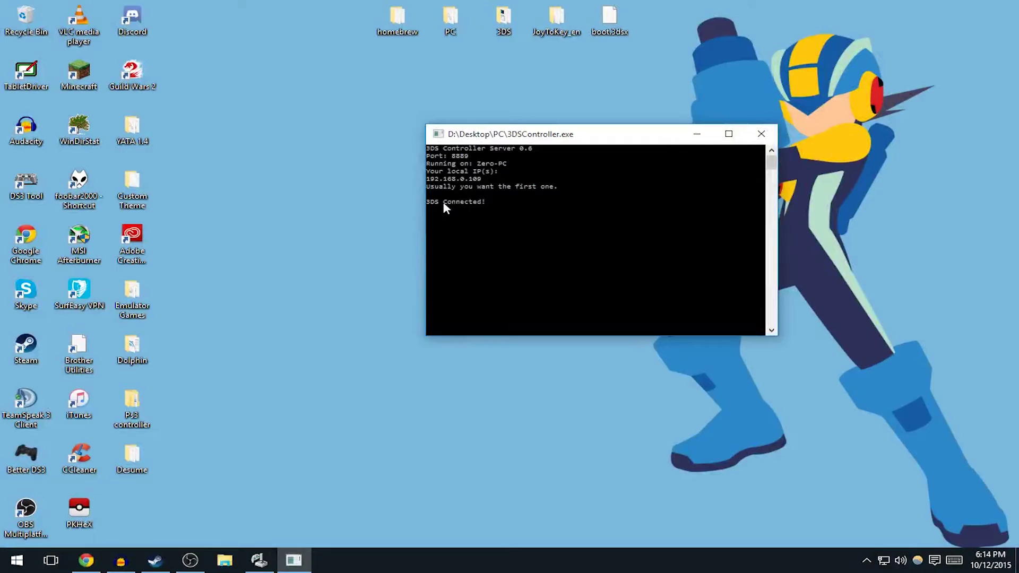
click(695, 136)
click(259, 561)
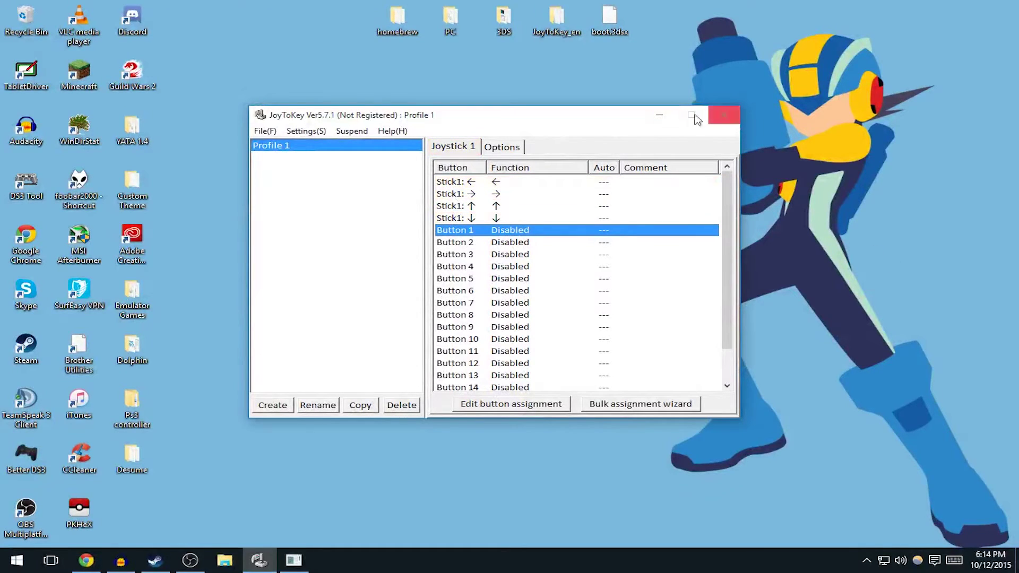
Minimize JoyToKey and start Notepad through the search with 'note'
click(659, 115)
click(17, 560)
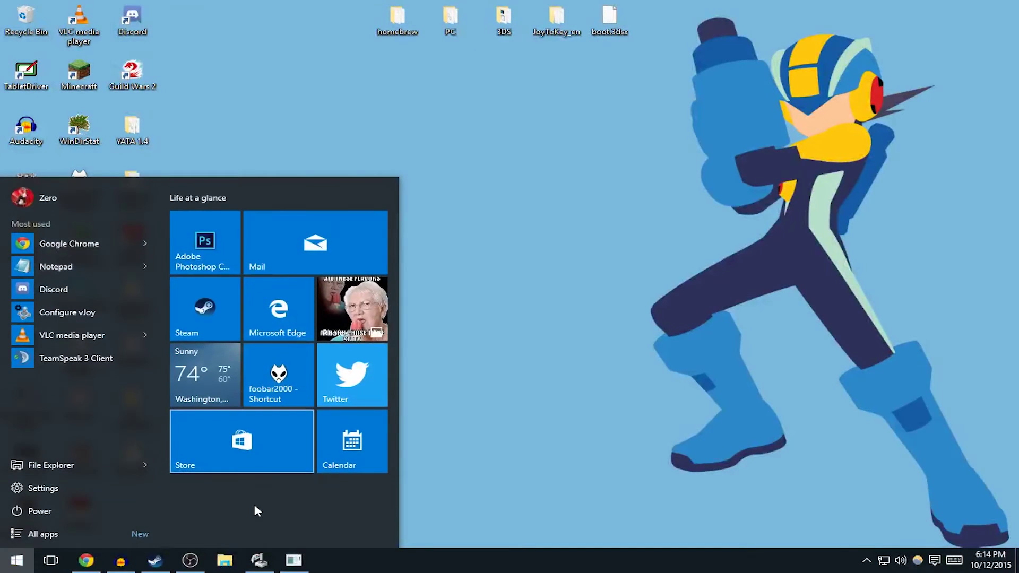
text(note)
key(Return)
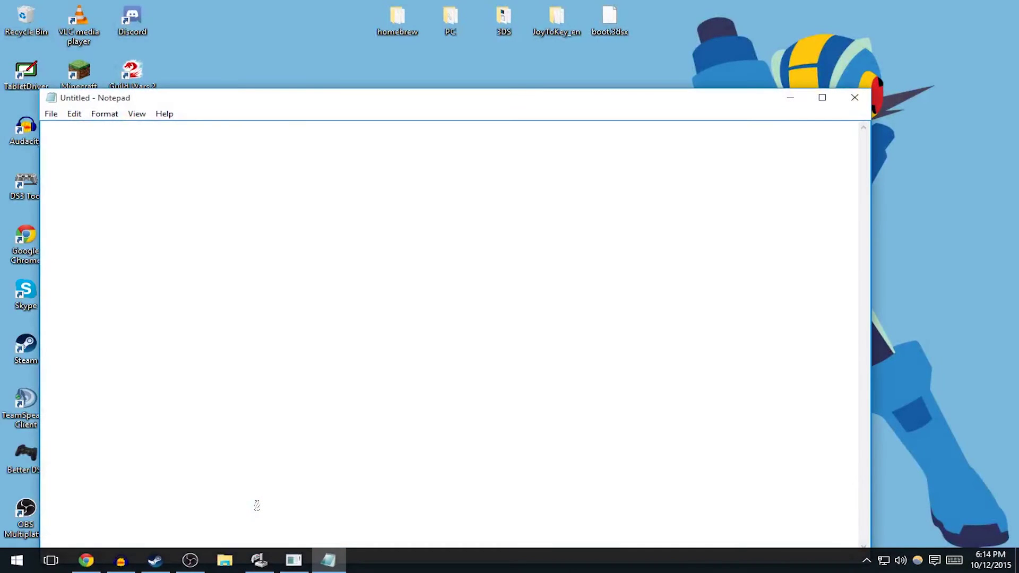
Press 3DS buttons to produce letters like 'byxybxab…', then close Notepad without saving
text(byxybxabyxrbyxyblx)
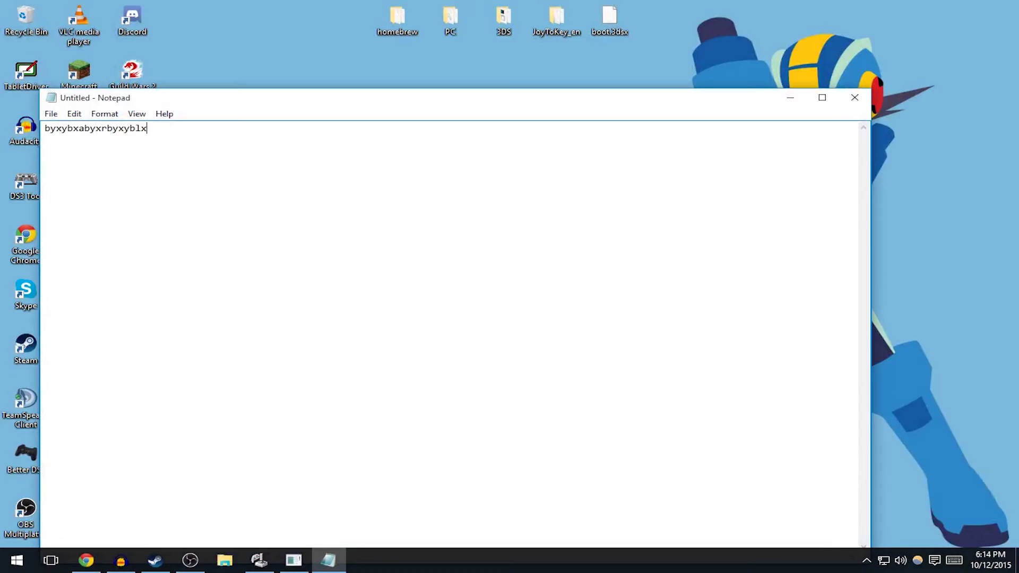
text(lrlrlrblblrxll)
click(855, 98)
click(547, 281)
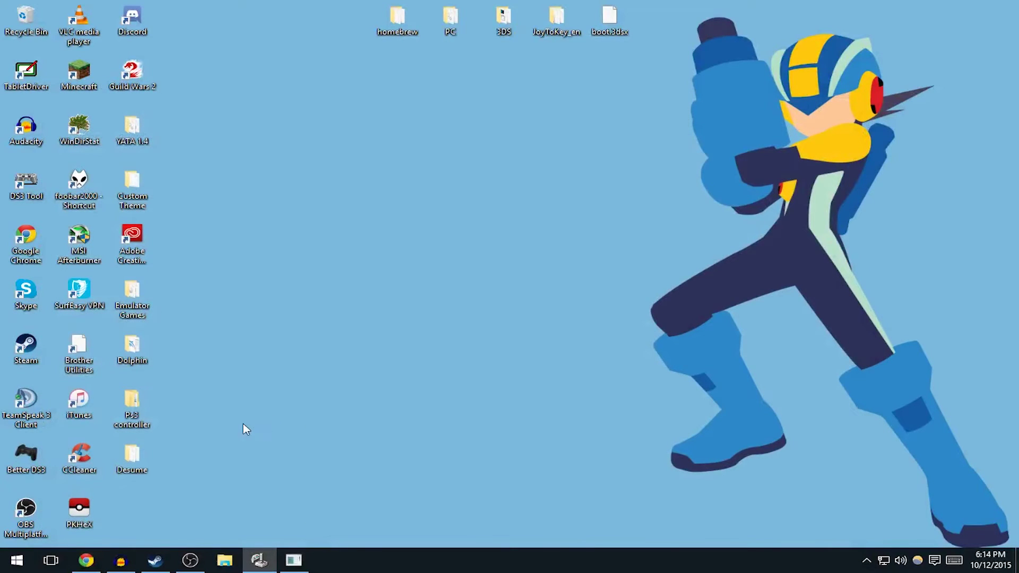
Launch DeSmuME 0.9.11 x64 from the Desume folder, allowing it past the warning
double_click(141, 451)
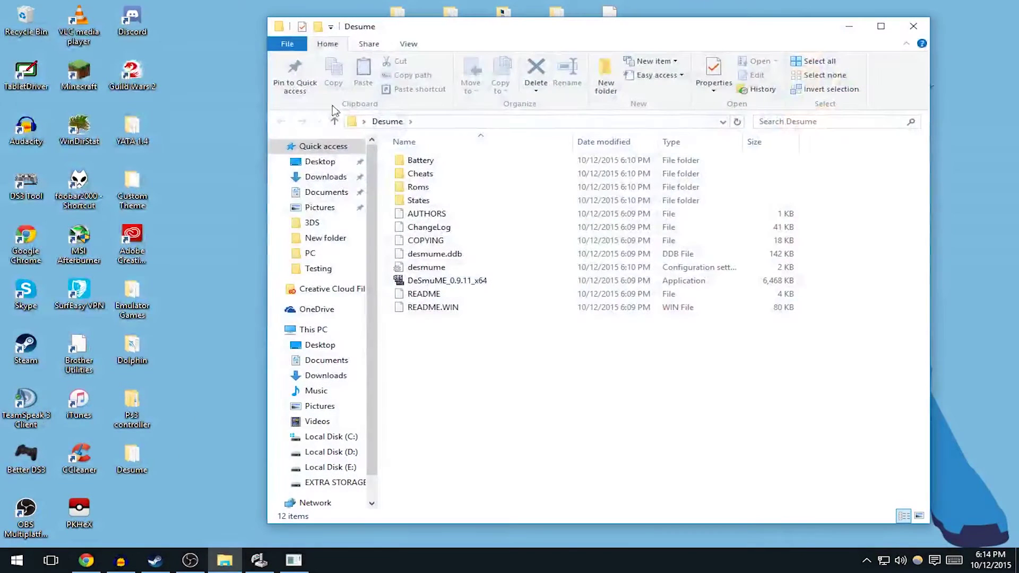
click(495, 283)
double_click(494, 282)
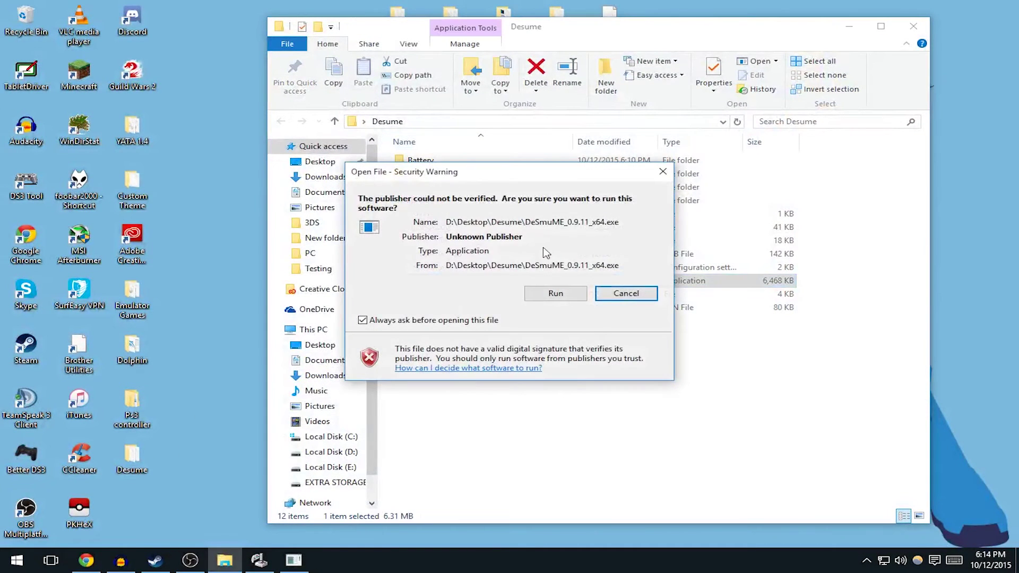
click(569, 291)
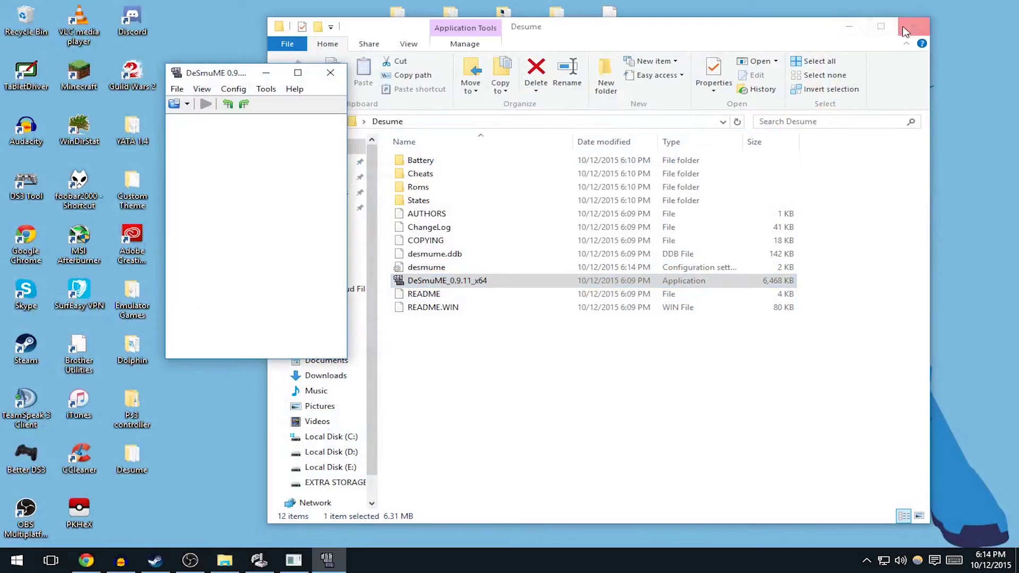
click(848, 27)
drag(229, 78, 367, 94)
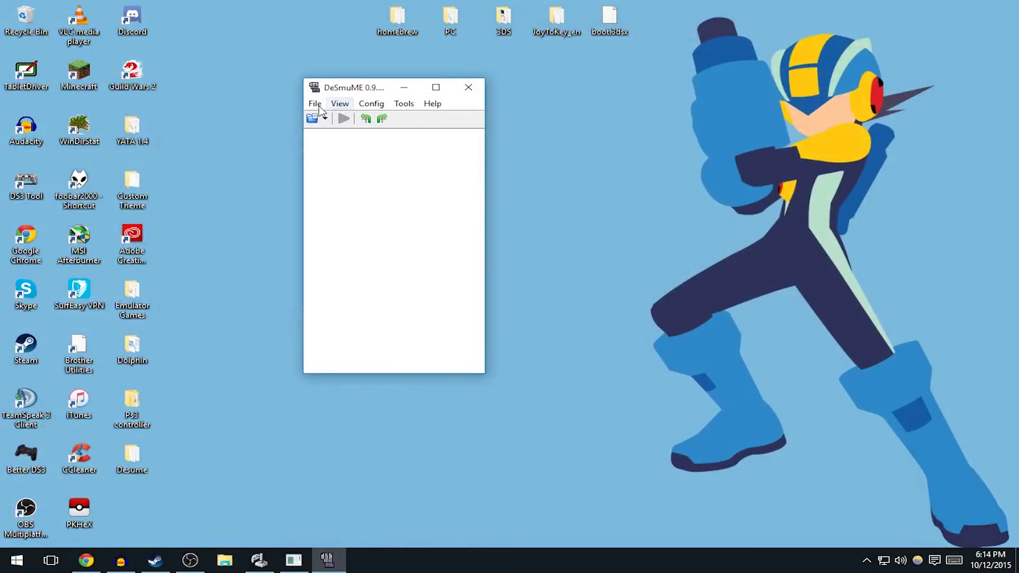
Select the Fire Emblem ROM in Open ROM, cancel without loading, and open the Config menu
click(315, 104)
click(298, 117)
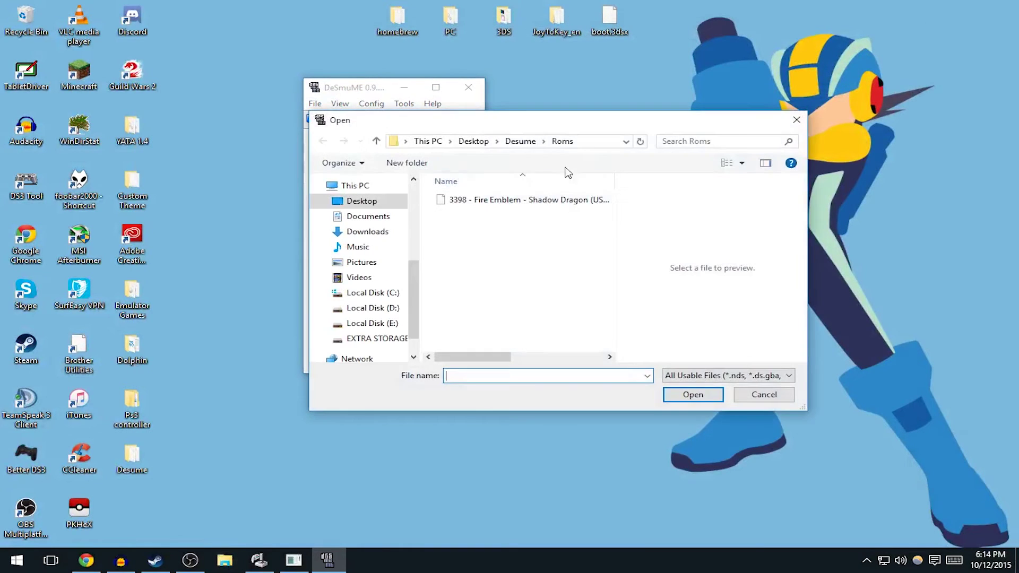
click(473, 200)
click(763, 394)
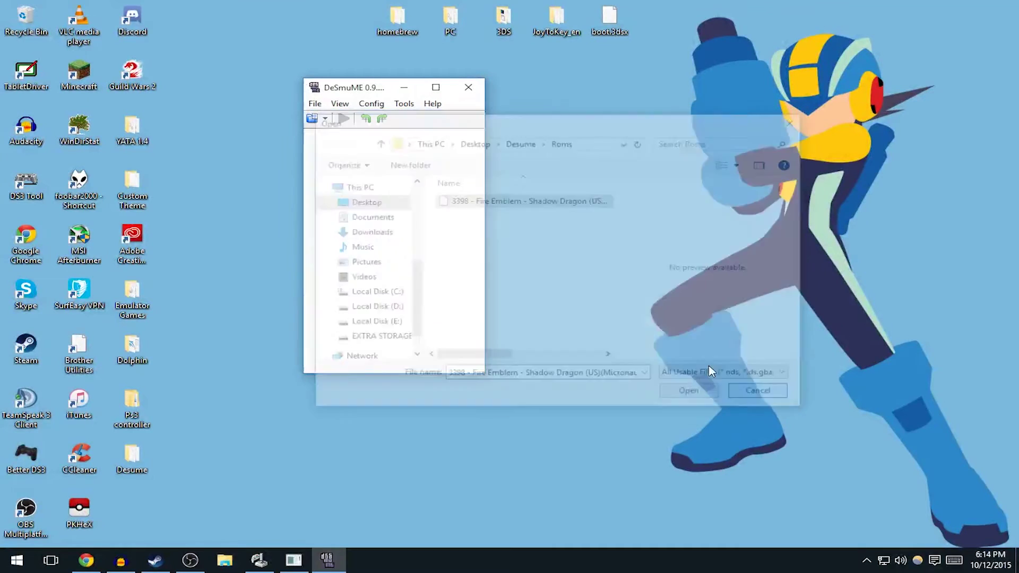
click(371, 103)
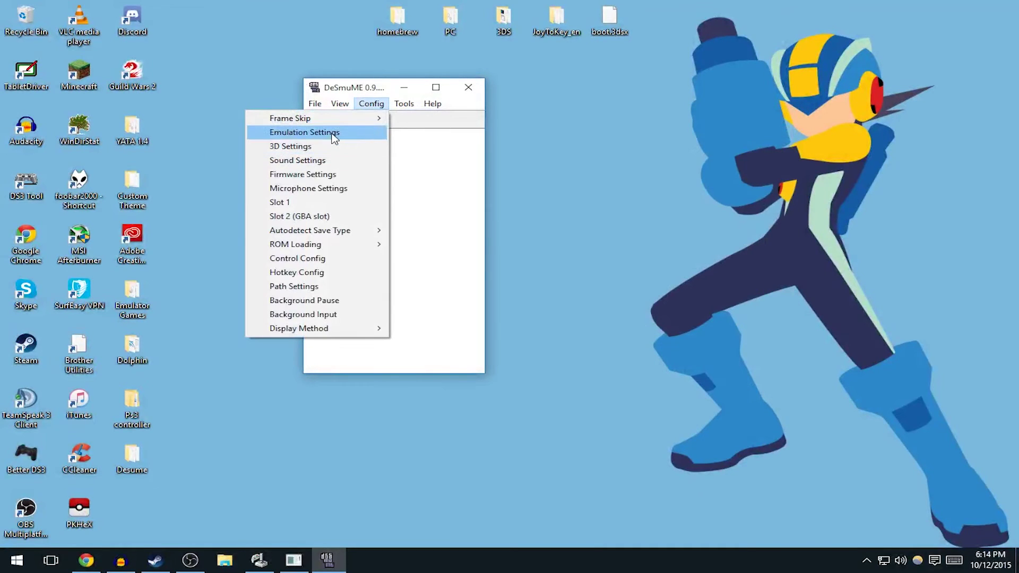
In Control Config, map B, A, Y and X to the B, A, Y and X keys
click(356, 259)
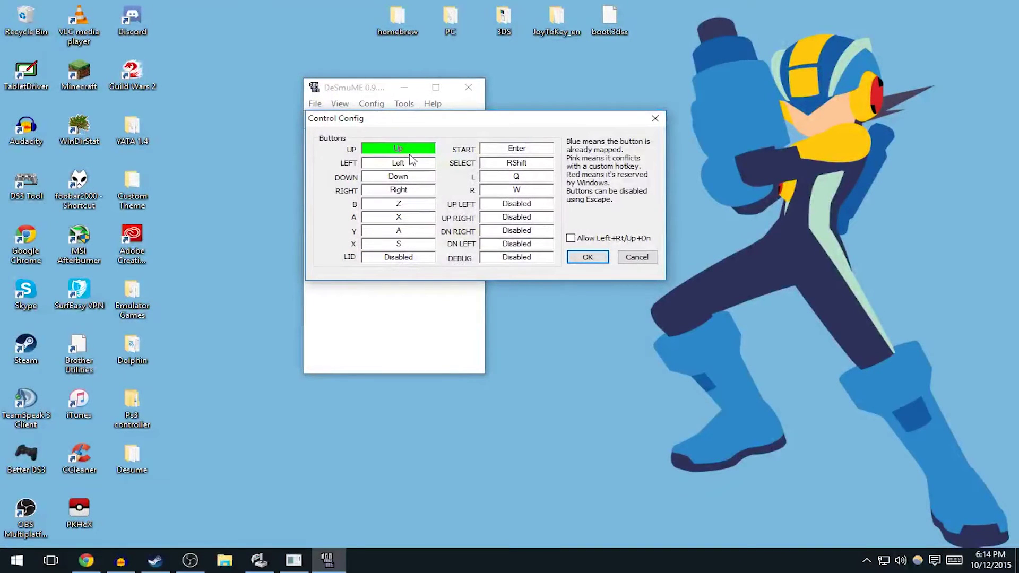
click(414, 206)
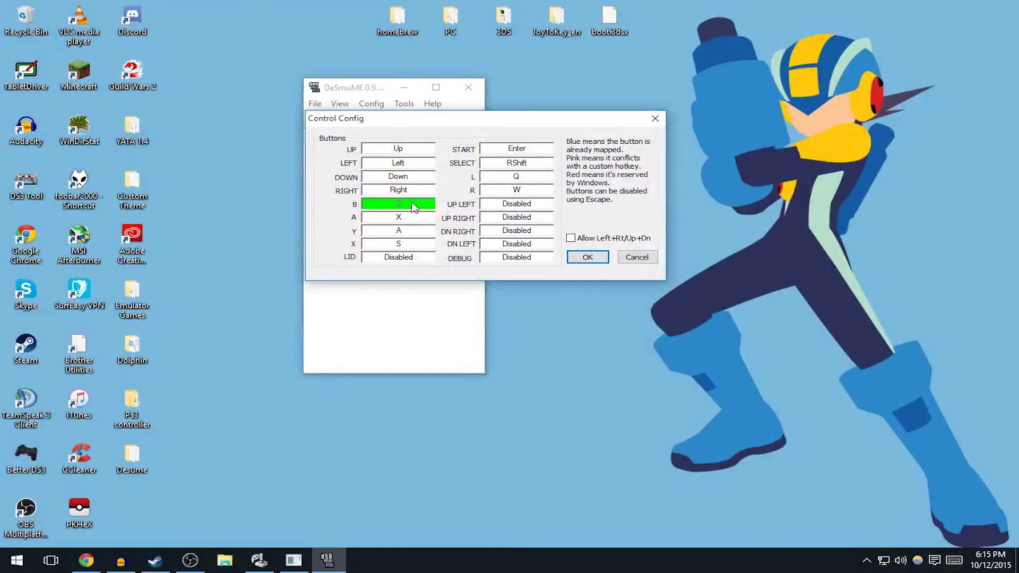
key(a)
click(413, 206)
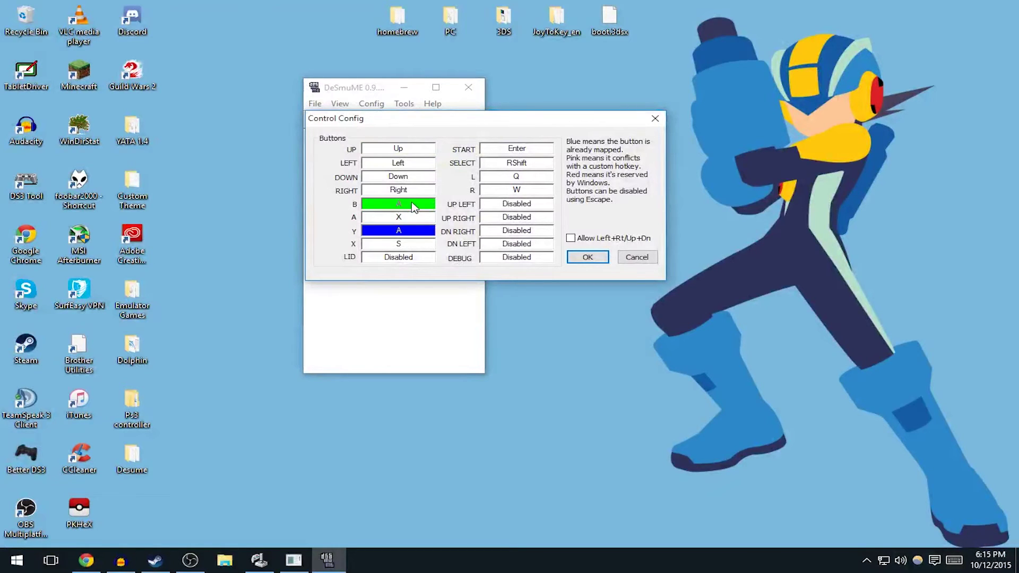
key(b)
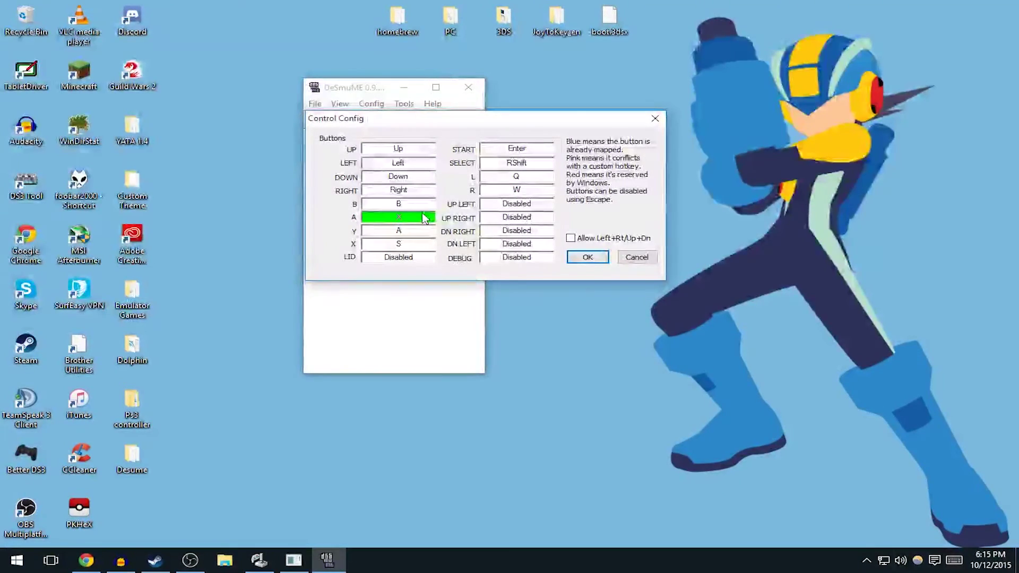
key(a)
key(x)
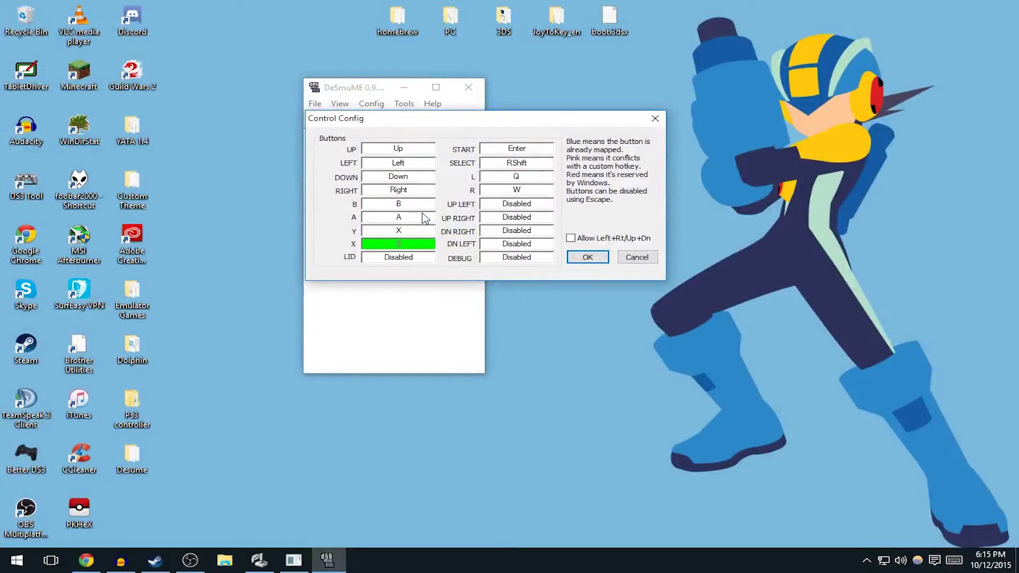
click(418, 230)
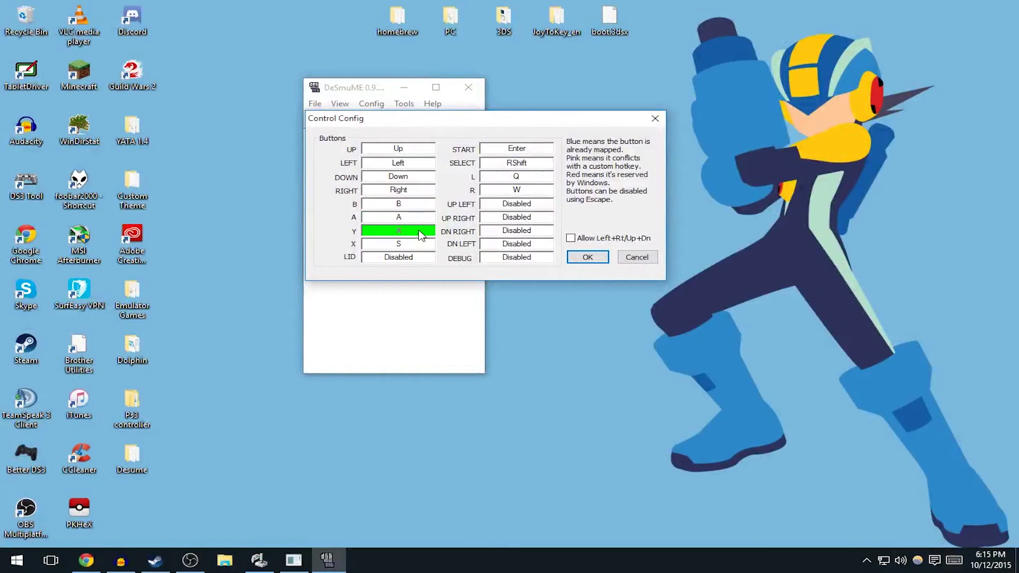
key(y)
key(x)
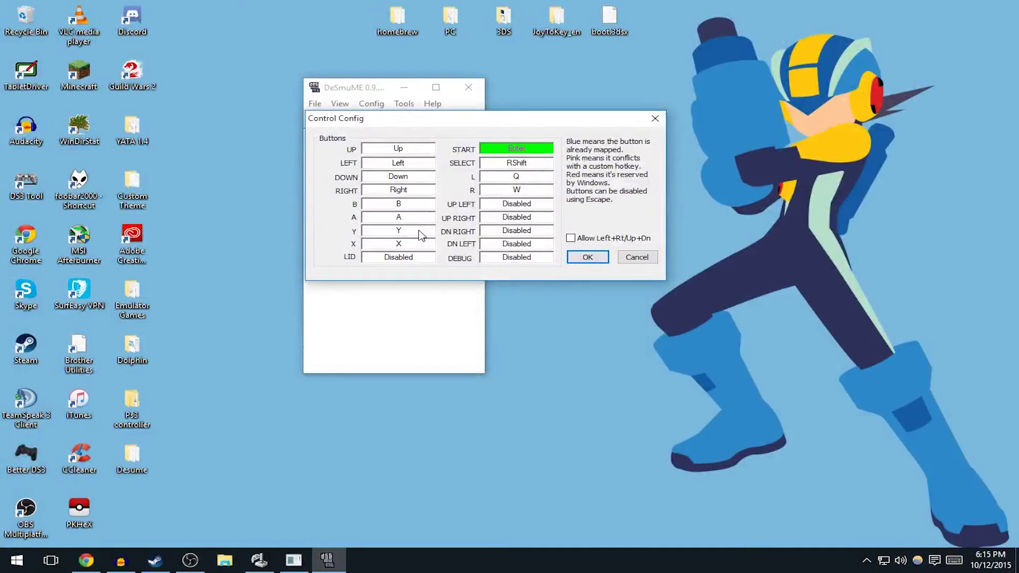
Map L and R to the L and R keys and save the control configuration
click(493, 167)
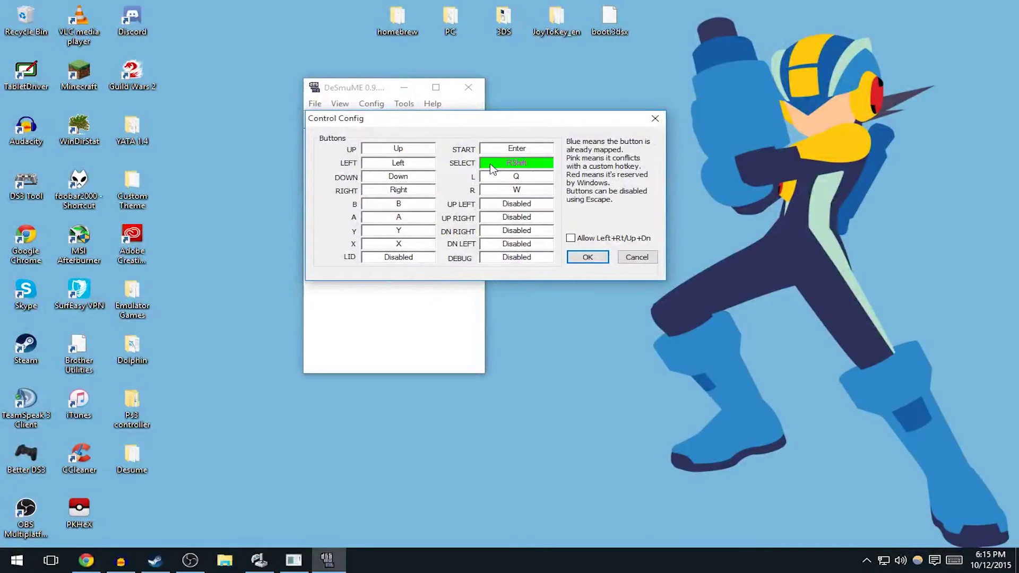
click(516, 178)
key(l)
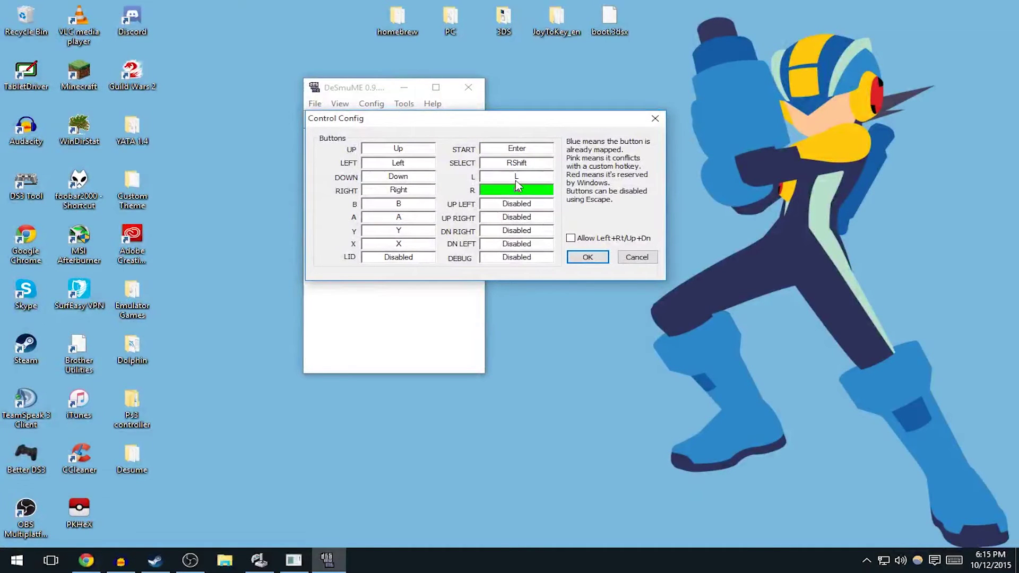
key(r)
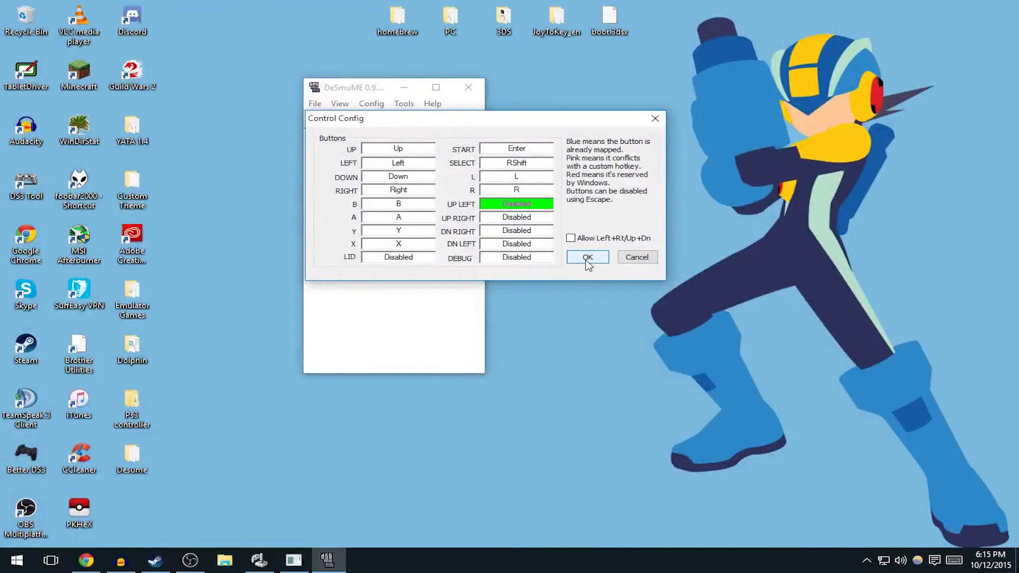
click(588, 257)
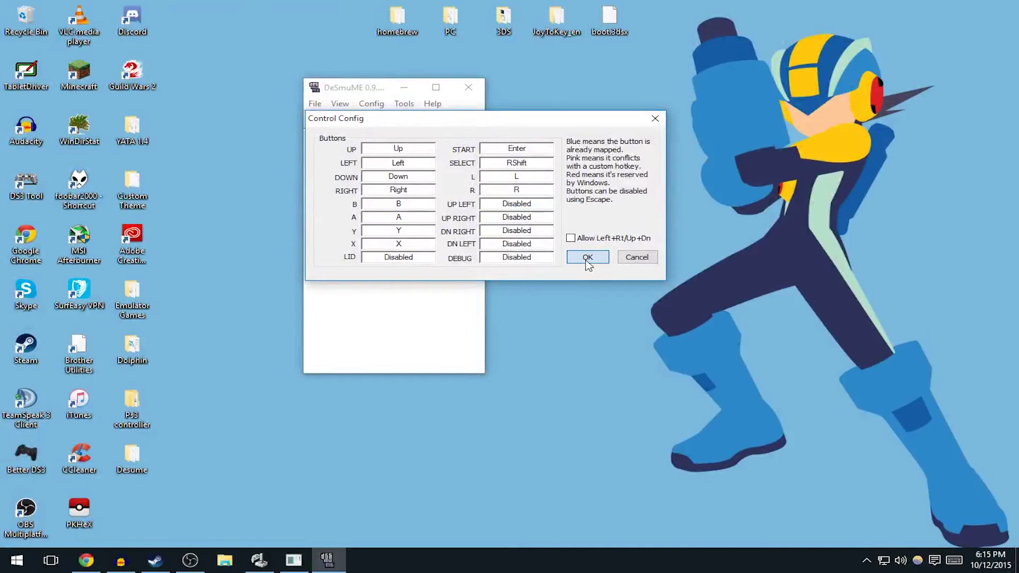
Load the Fire Emblem Shadow Dragon ROM and lower the system volume
click(314, 104)
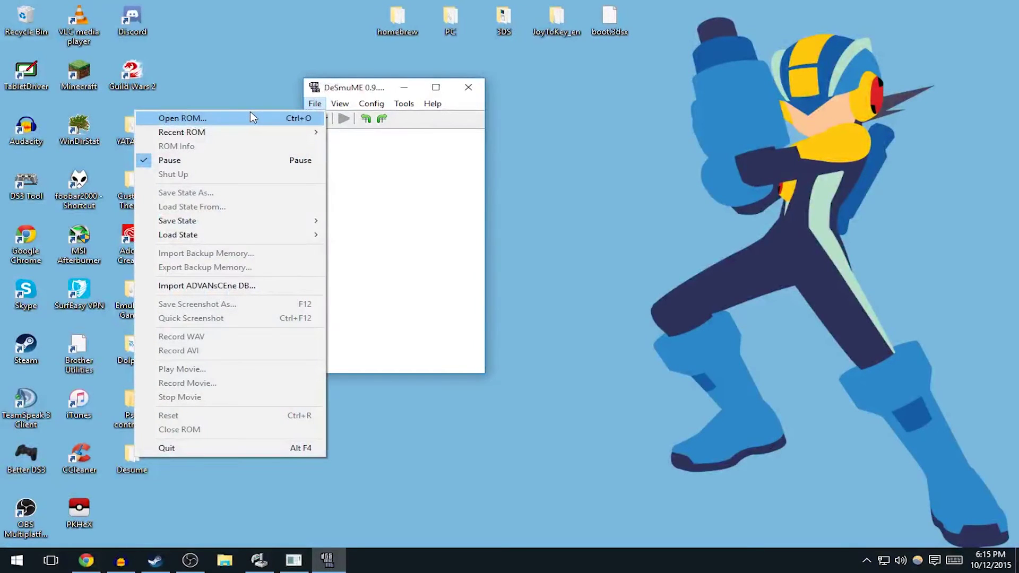
click(250, 117)
click(489, 203)
click(687, 390)
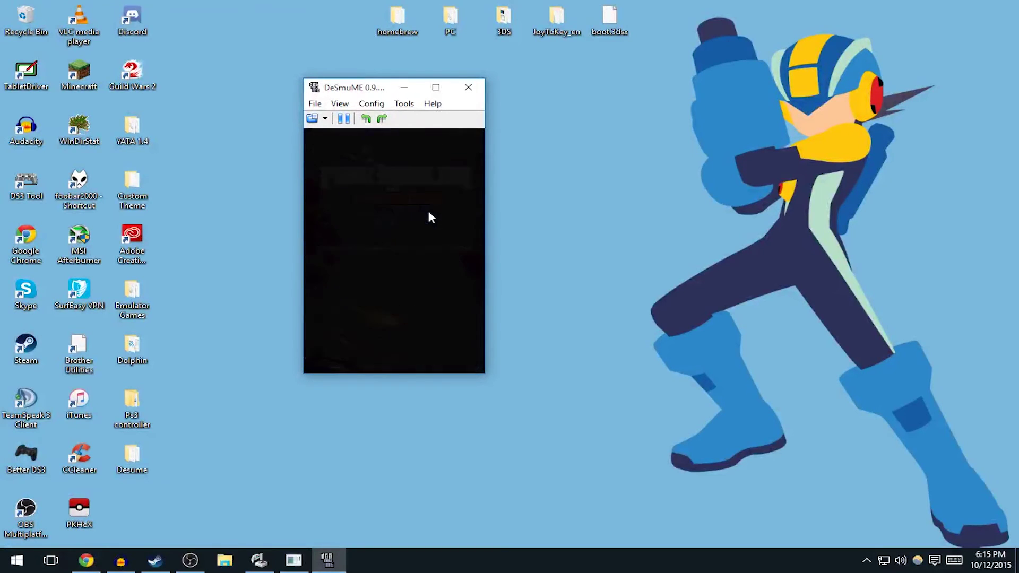
key(XF86AudioLowerVolume)
key(XF86AudioLowerVolume)
key(XF86AudioLowerVolume)
key(XF86AudioLowerVolume)
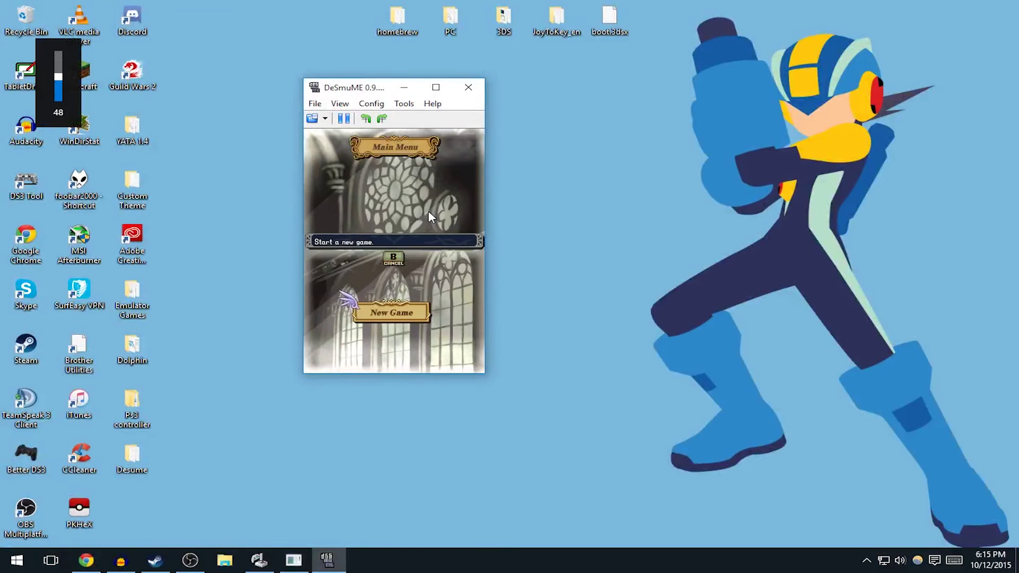
Start a New Game, switch between Normal and Hard difficulty, then close DeSmuME
key(x)
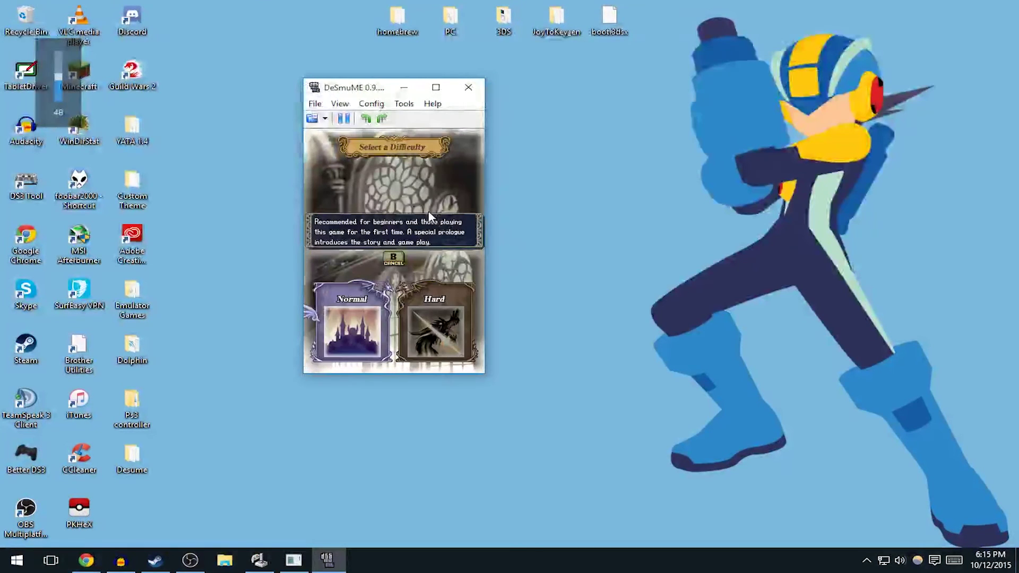
key(Right)
key(Left)
key(Right)
key(Left)
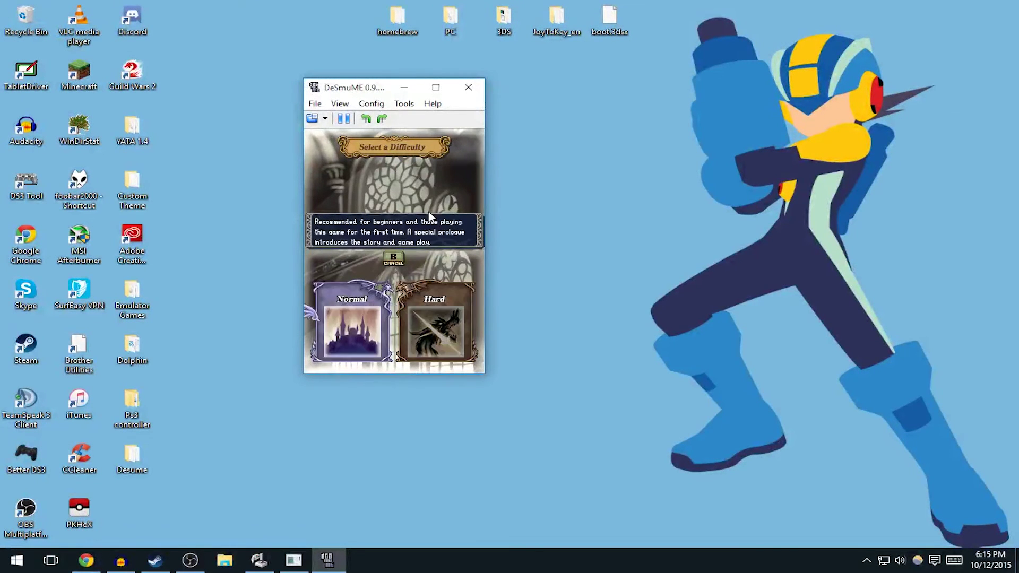
key(Right)
key(z)
key(x)
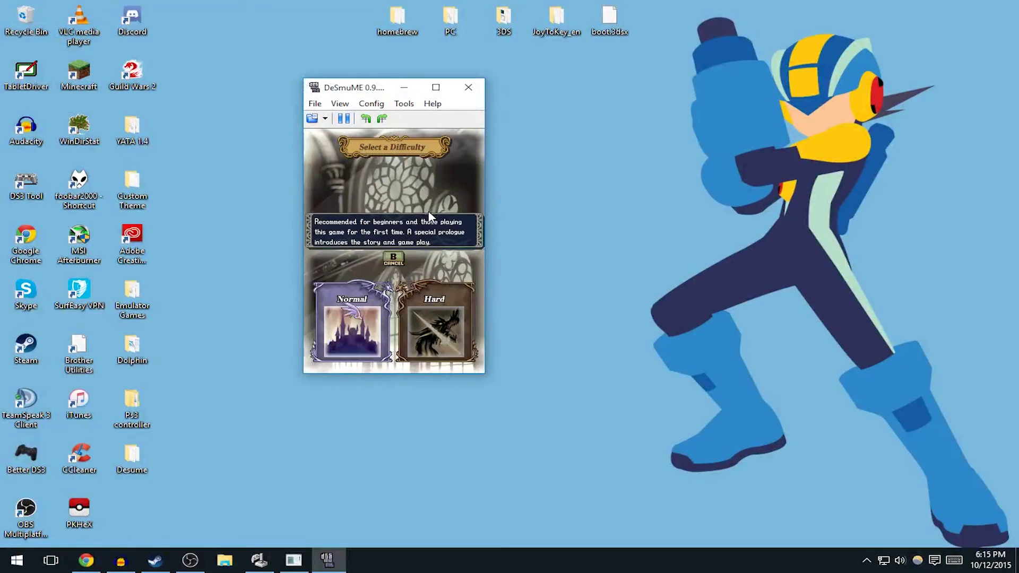
key(Right)
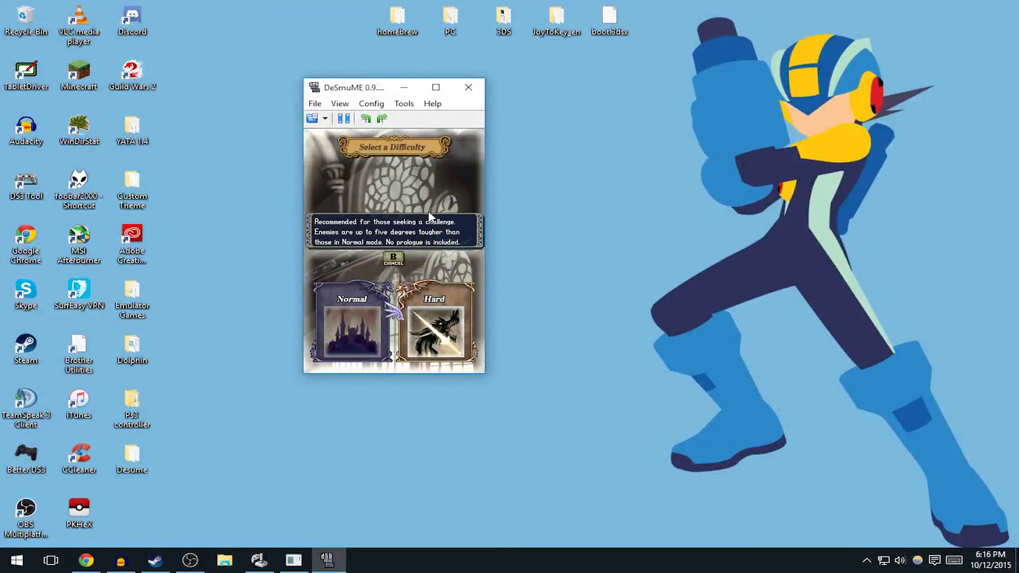
click(468, 87)
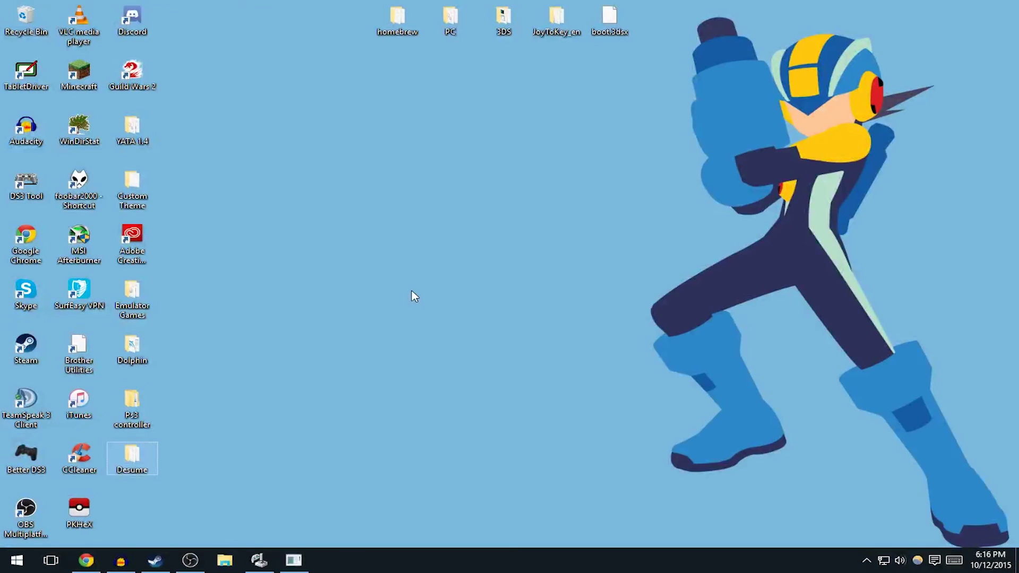
click(86, 560)
click(134, 194)
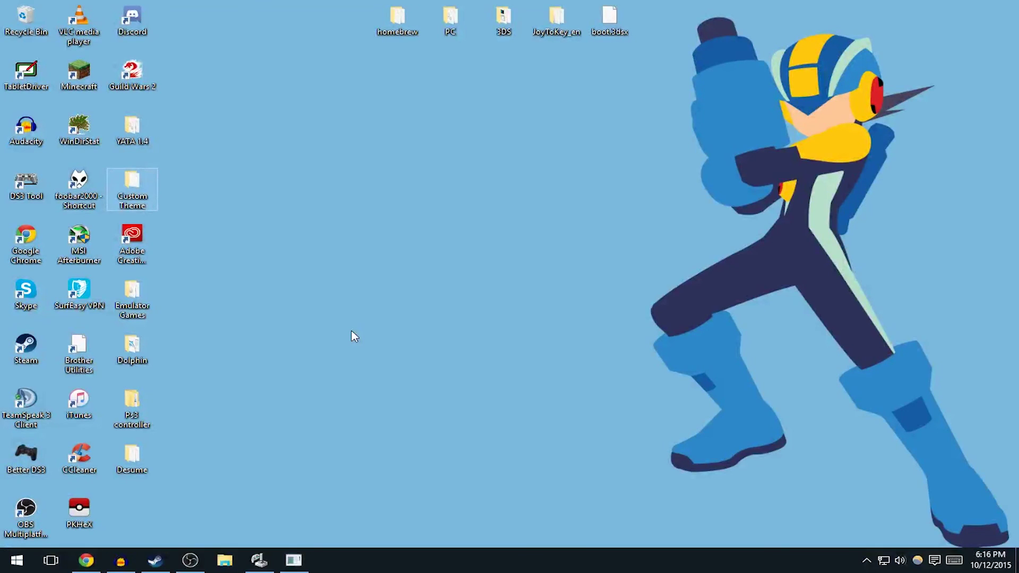
click(25, 348)
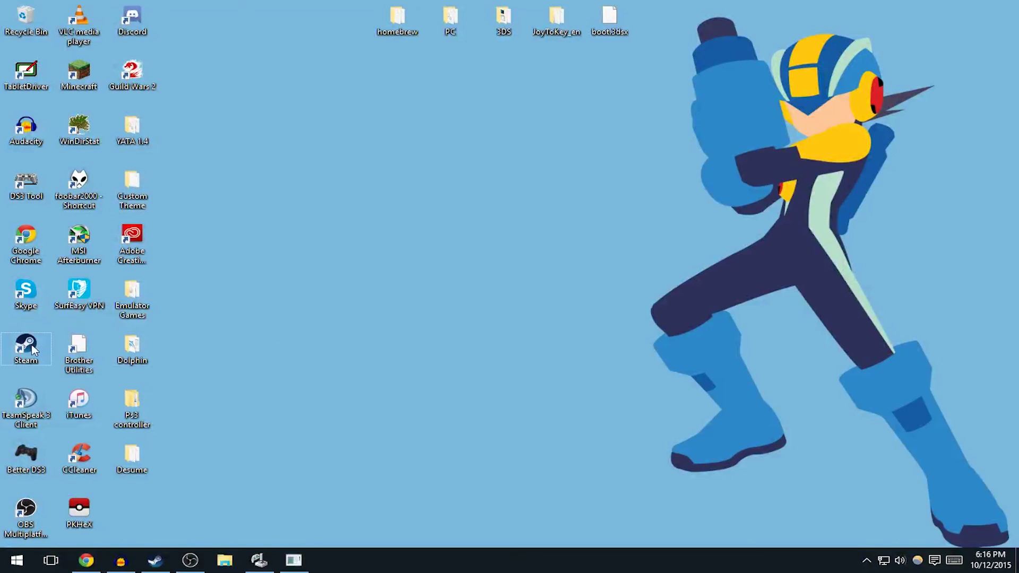